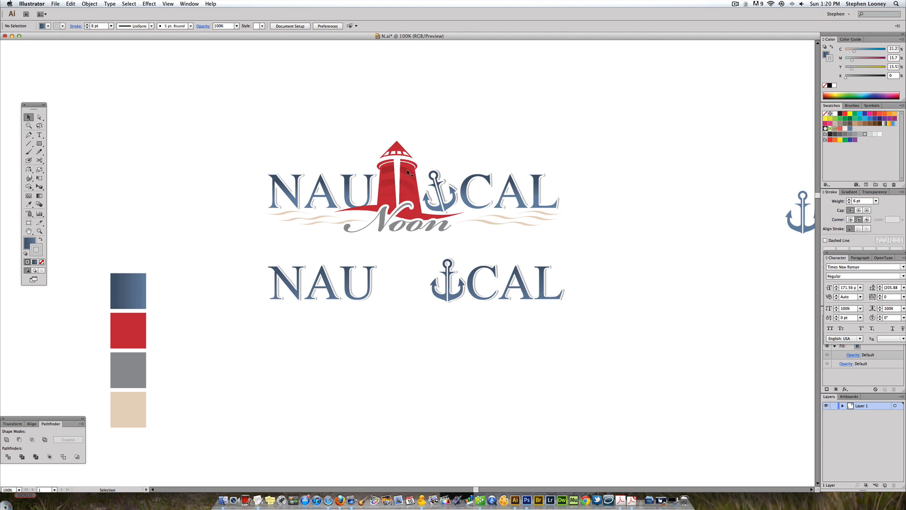
# - Trace the reference lighthouse's tower with the Pen tool as a closed four-sided shape about 125 by 137 px
pyautogui.click(28, 135)
pyautogui.moveTo(384, 214); pyautogui.dragTo(380, 222)
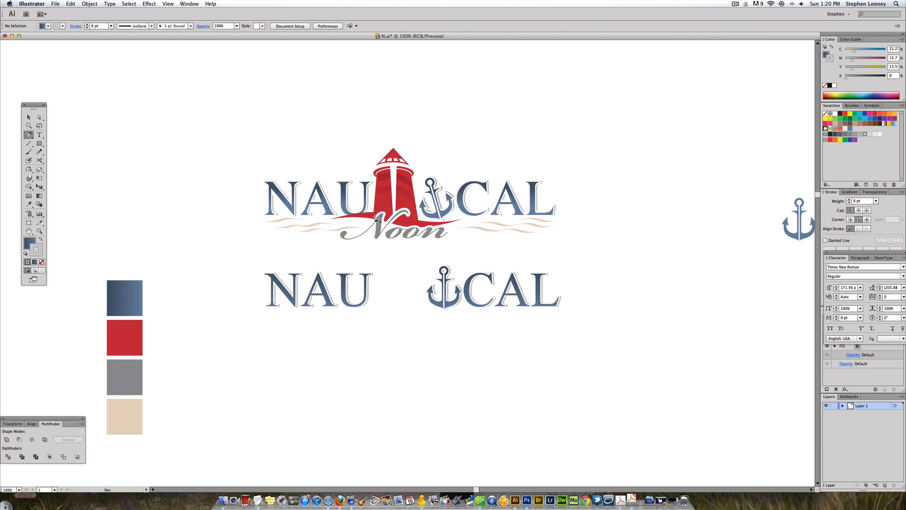
pyautogui.click(375, 216)
pyautogui.click(378, 174)
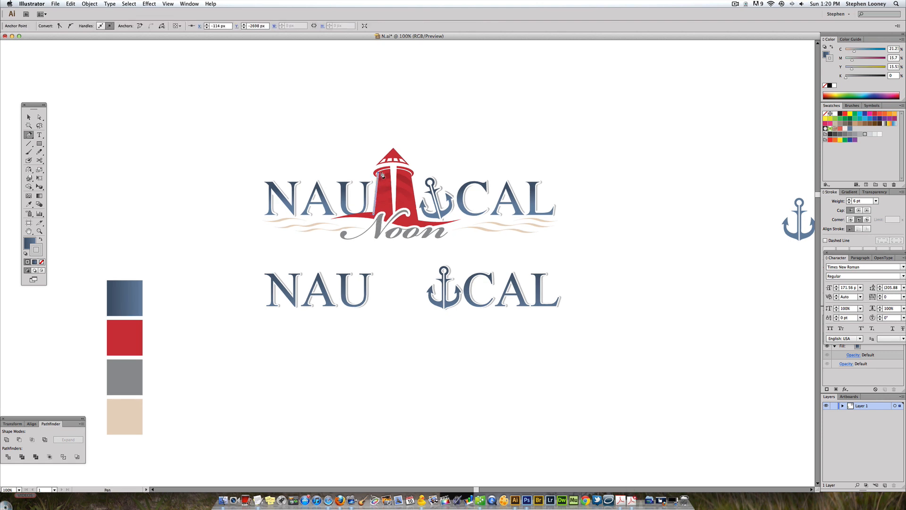
pyautogui.click(409, 174)
pyautogui.click(417, 220)
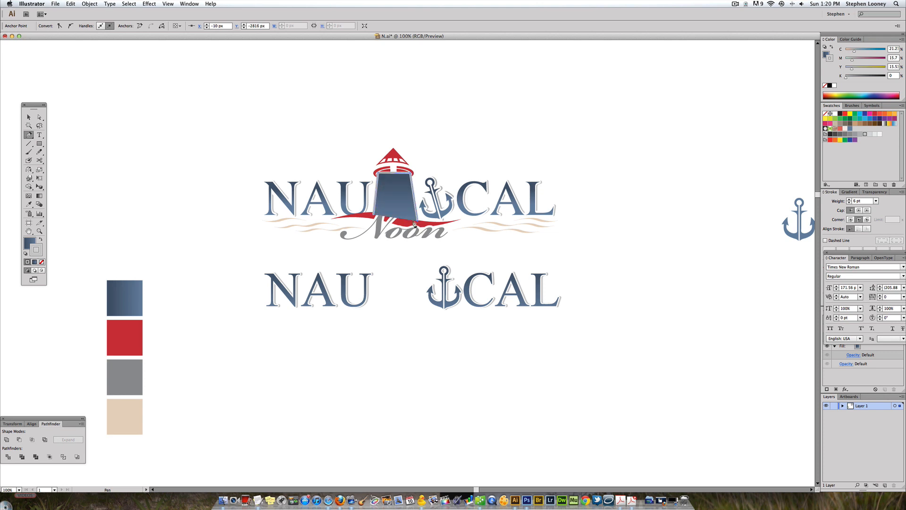
pyautogui.click(375, 216)
# - Move the tower shape below the second row of lettering and give it a black fill with no stroke
pyautogui.press('a')
pyautogui.moveTo(402, 191); pyautogui.dragTo(401, 364)
pyautogui.click(26, 254)
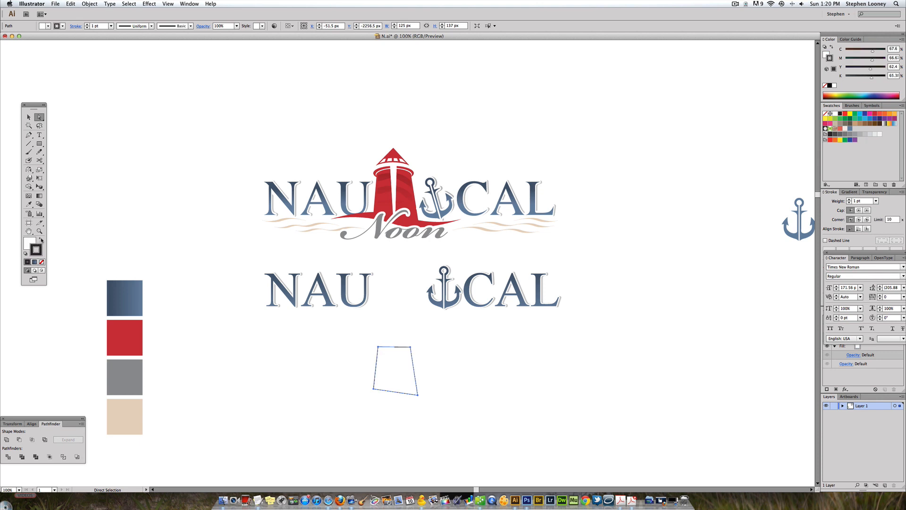
pyautogui.click(41, 239)
pyautogui.click(42, 262)
pyautogui.click(480, 358)
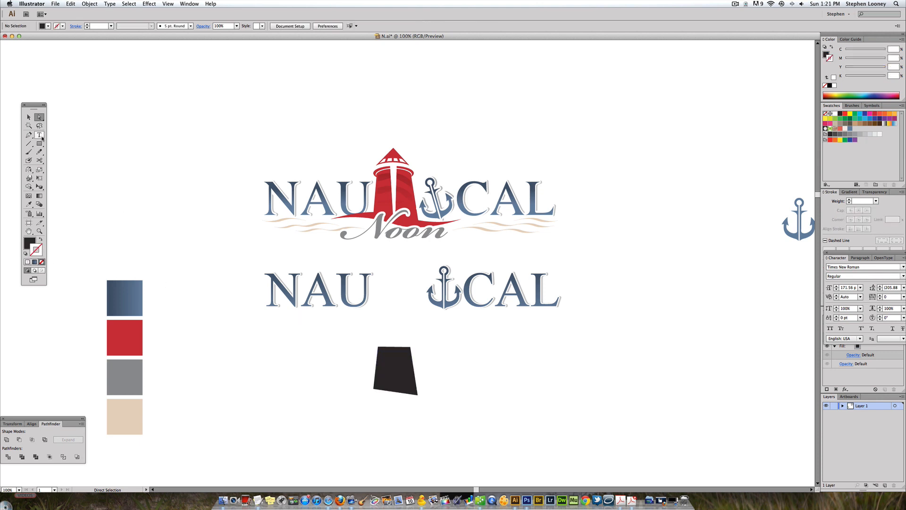
# - Draw a flat black ellipse about 121 by 29 px across the tower's upper edge, overhanging both sides
pyautogui.moveTo(39, 143); pyautogui.dragTo(71, 162)
pyautogui.moveTo(373, 342); pyautogui.dragTo(415, 352)
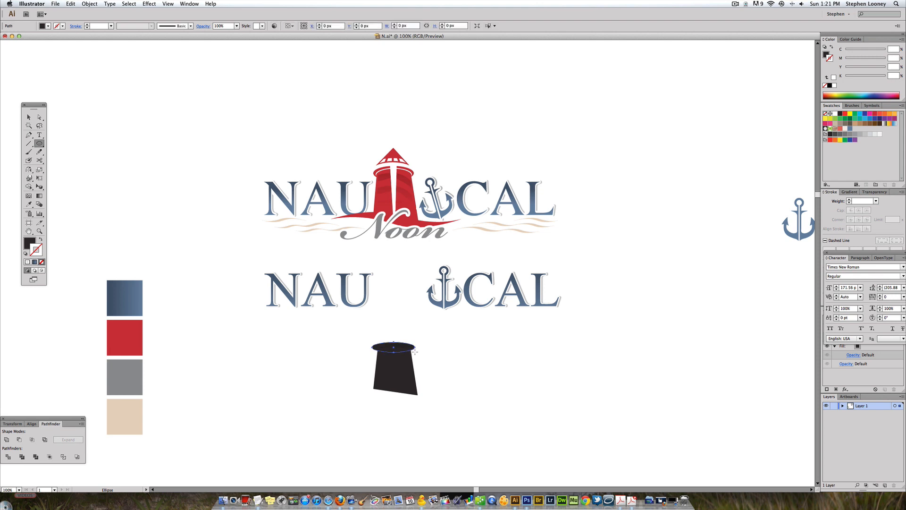
pyautogui.press('a')
pyautogui.click(436, 339)
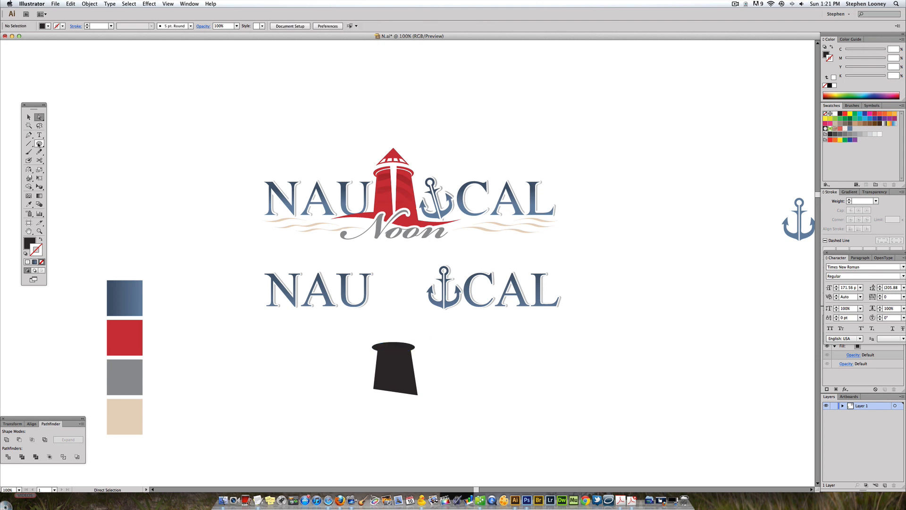
# - Draw a pointed roof about 103 by 54 px with a curved base just above the ellipse, using the Pen tool
pyautogui.moveTo(39, 143)
pyautogui.mouseDown()
pyautogui.moveTo(61, 146)
pyautogui.moveTo(48, 145)
pyautogui.mouseUp()
pyautogui.click(32, 136)
pyautogui.keyDown('super'); pyautogui.click(401, 343); pyautogui.keyUp('super')
pyautogui.moveTo(364, 263); pyautogui.dragTo(362, 334)
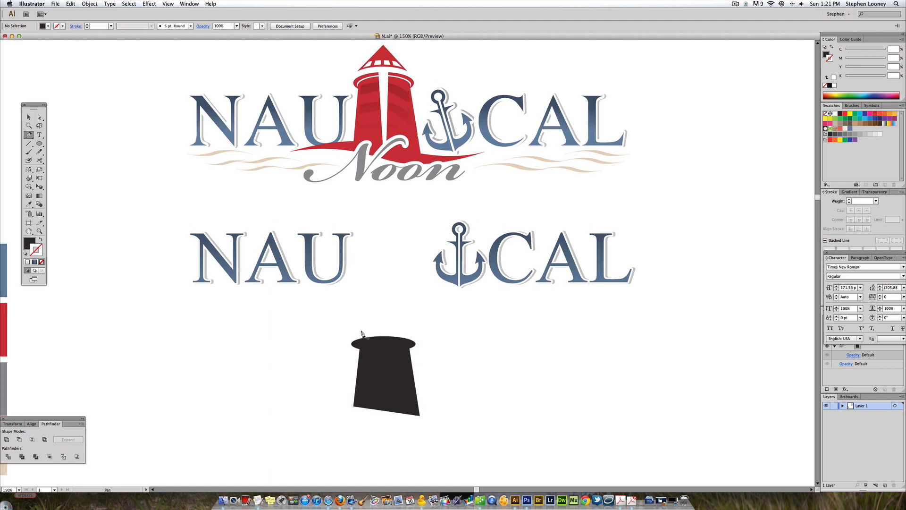
pyautogui.click(356, 332)
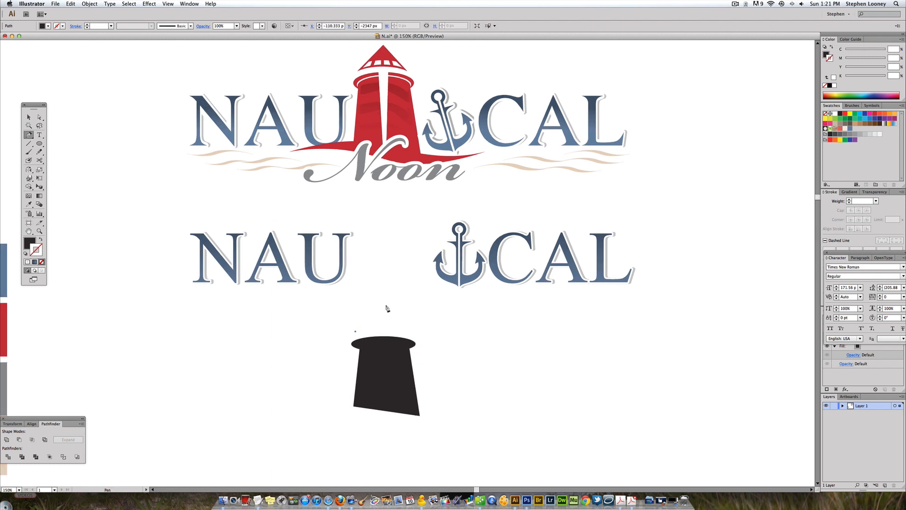
pyautogui.click(386, 305)
pyautogui.click(410, 334)
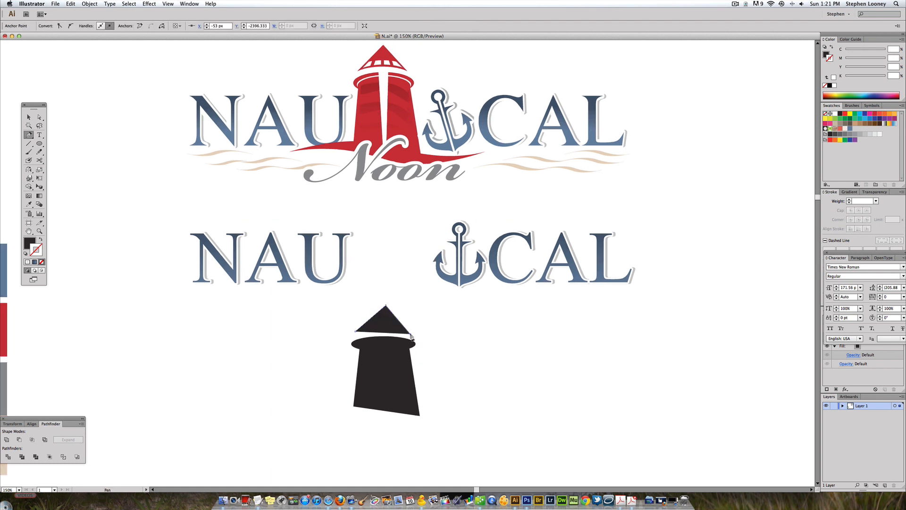
pyautogui.moveTo(356, 332); pyautogui.dragTo(325, 340)
pyautogui.press('a')
pyautogui.moveTo(376, 322); pyautogui.dragTo(378, 324)
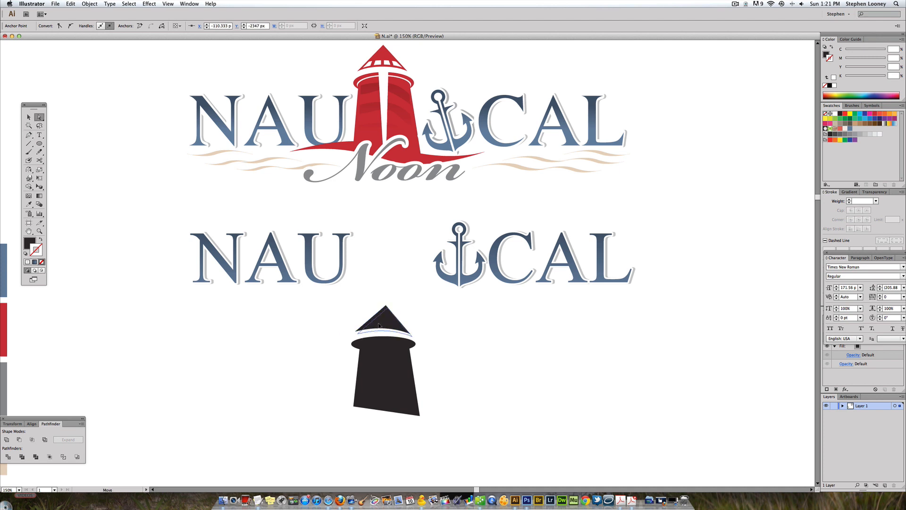
# - Fine-tune the roof's apex point and nudge the roof's position over the ellipse
pyautogui.moveTo(326, 270); pyautogui.dragTo(418, 404)
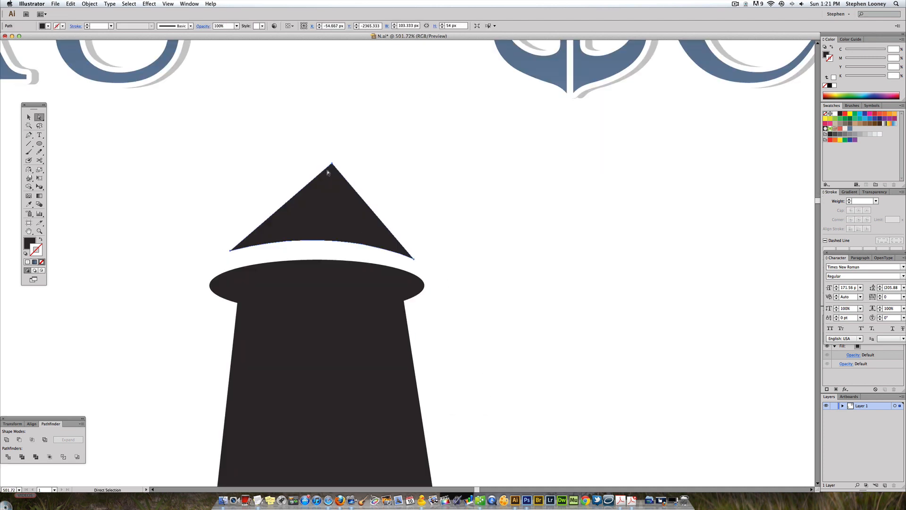
pyautogui.moveTo(331, 166); pyautogui.dragTo(328, 164)
pyautogui.click(419, 231)
pyautogui.keyDown('alt'); pyautogui.keyDown('super'); pyautogui.click(419, 231); pyautogui.keyUp('super'); pyautogui.keyUp('alt')
pyautogui.keyDown('alt'); pyautogui.keyDown('super'); pyautogui.click(419, 231); pyautogui.keyUp('super'); pyautogui.keyUp('alt')
pyautogui.keyDown('alt'); pyautogui.keyDown('super'); pyautogui.click(419, 230); pyautogui.keyUp('super'); pyautogui.keyUp('alt')
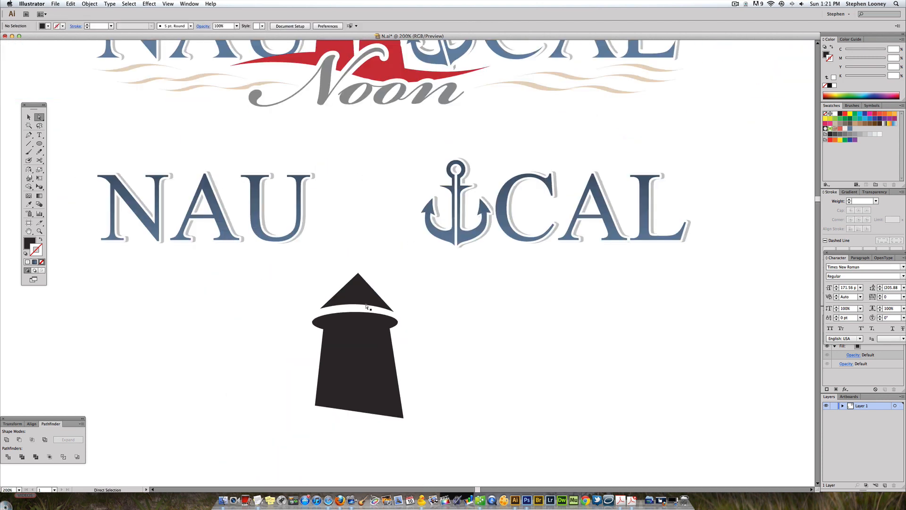
pyautogui.click(363, 301)
pyautogui.moveTo(365, 299); pyautogui.dragTo(364, 297)
pyautogui.click(406, 277)
pyautogui.keyDown('alt'); pyautogui.keyDown('super'); pyautogui.click(422, 277); pyautogui.keyUp('super'); pyautogui.keyUp('alt')
pyautogui.moveTo(429, 289); pyautogui.dragTo(446, 306)
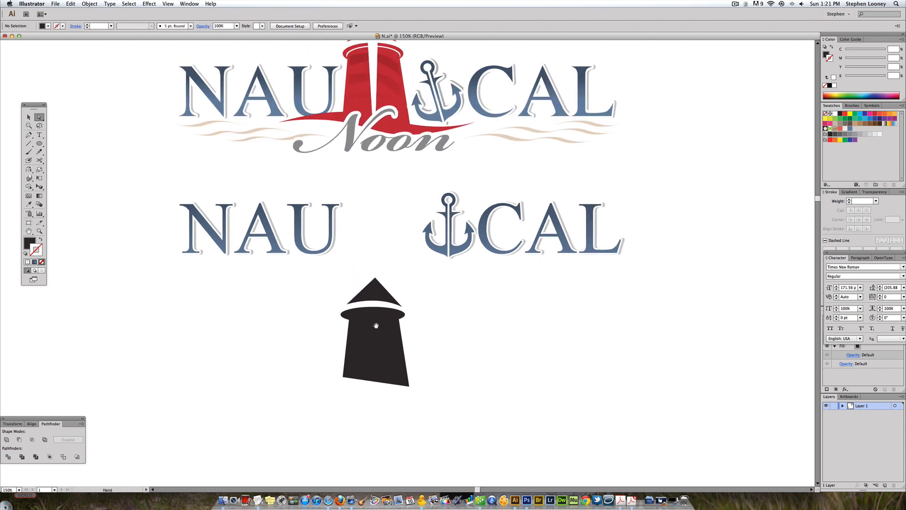
pyautogui.moveTo(376, 326); pyautogui.dragTo(390, 367)
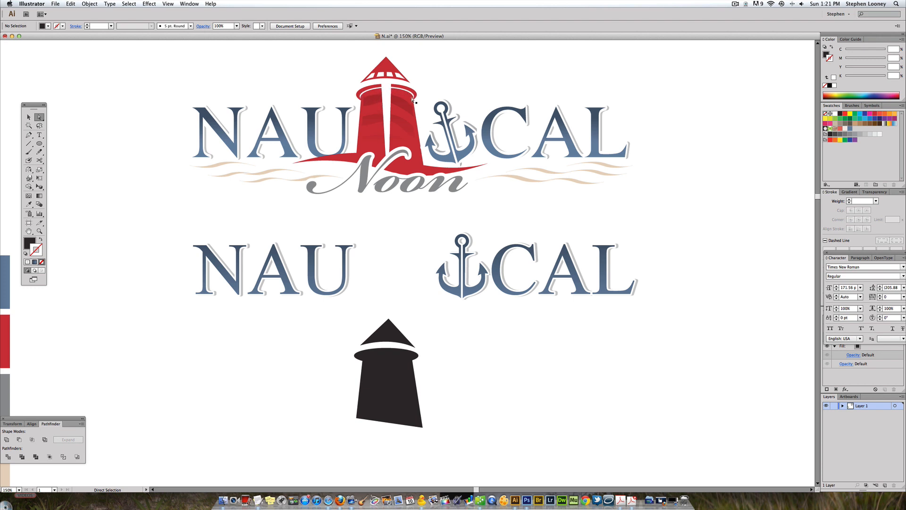
# - Place a duplicate of the tower's ellipse in the empty area beside the lighthouse
pyautogui.click(28, 116)
pyautogui.press('super+equal')
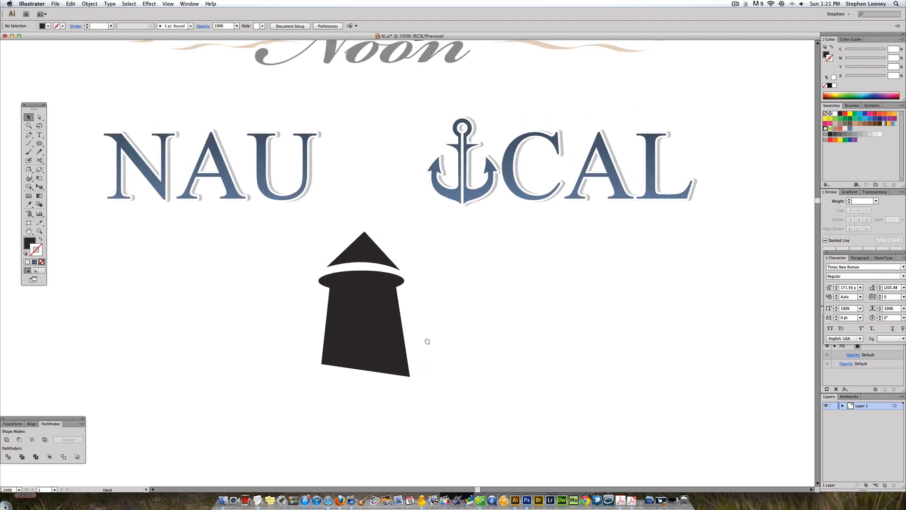
pyautogui.click(361, 286)
pyautogui.moveTo(361, 286); pyautogui.dragTo(516, 308)
pyautogui.click(494, 259)
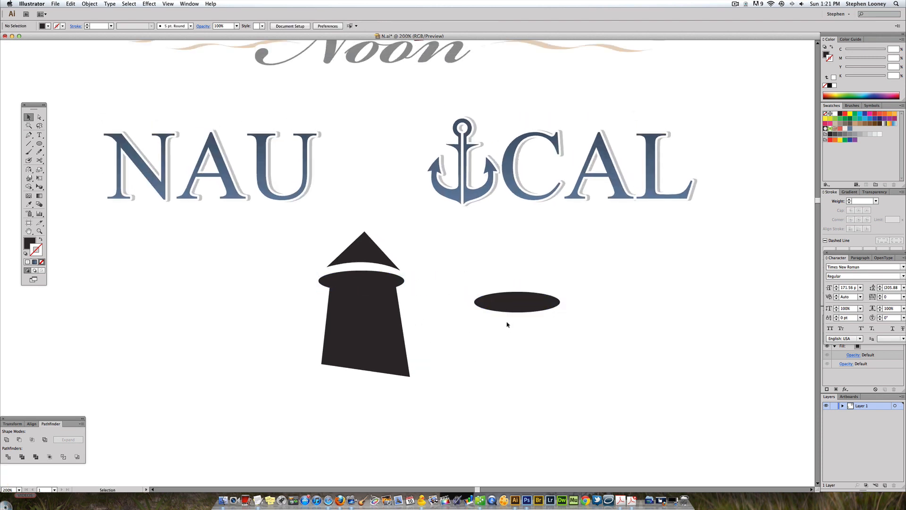
# - Duplicate the separate ellipse straight down so that the copy overlaps it with a small offset
pyautogui.moveTo(424, 255); pyautogui.dragTo(596, 386)
pyautogui.click(451, 194)
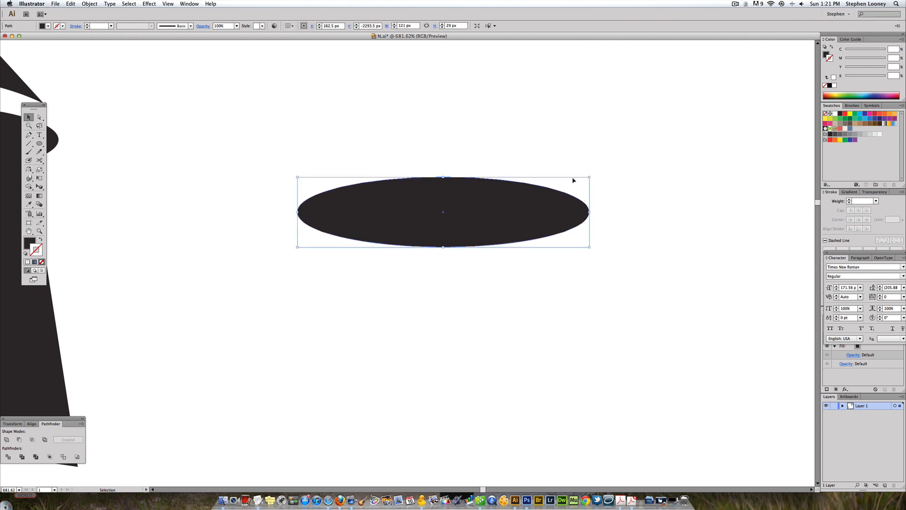
pyautogui.press('super+shift+a')
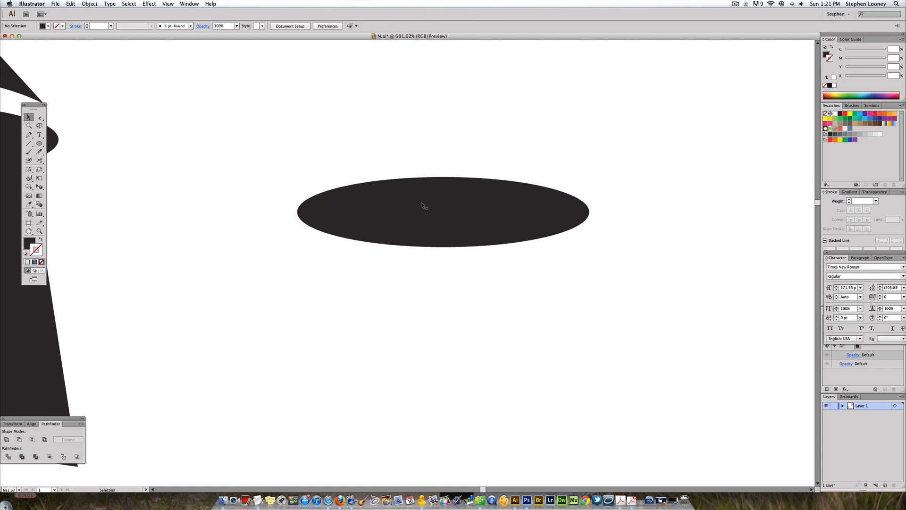
pyautogui.moveTo(421, 203); pyautogui.dragTo(422, 216)
pyautogui.click(405, 146)
# - Give the upper of the two overlapping ellipses a cyan fill and no stroke
pyautogui.click(423, 193)
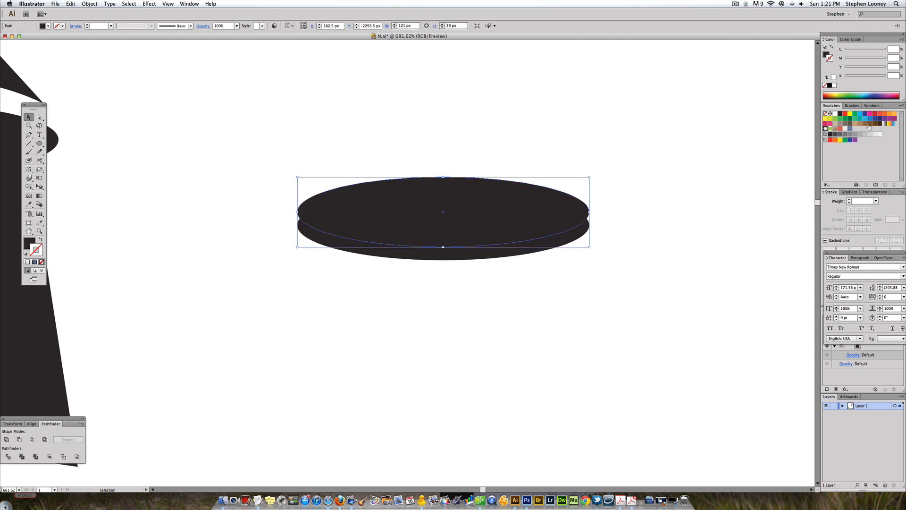
pyautogui.click(862, 114)
pyautogui.click(433, 165)
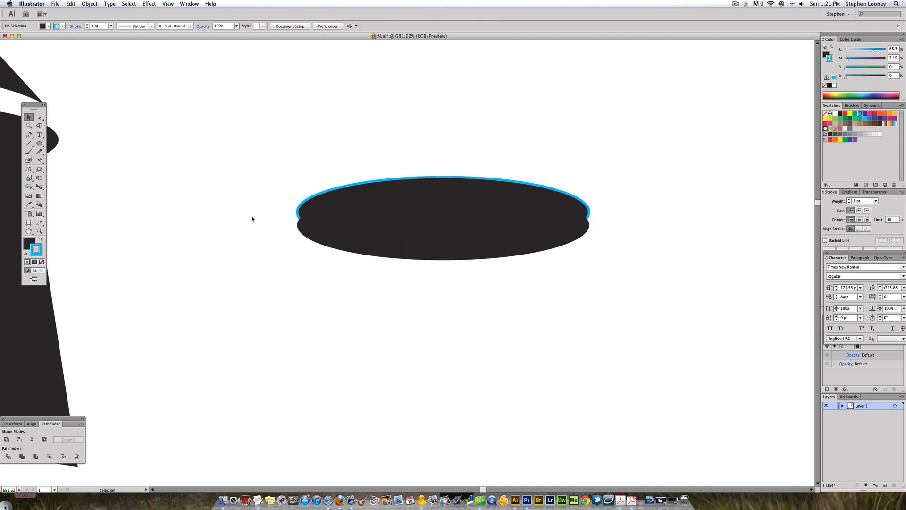
pyautogui.click(306, 198)
pyautogui.click(41, 240)
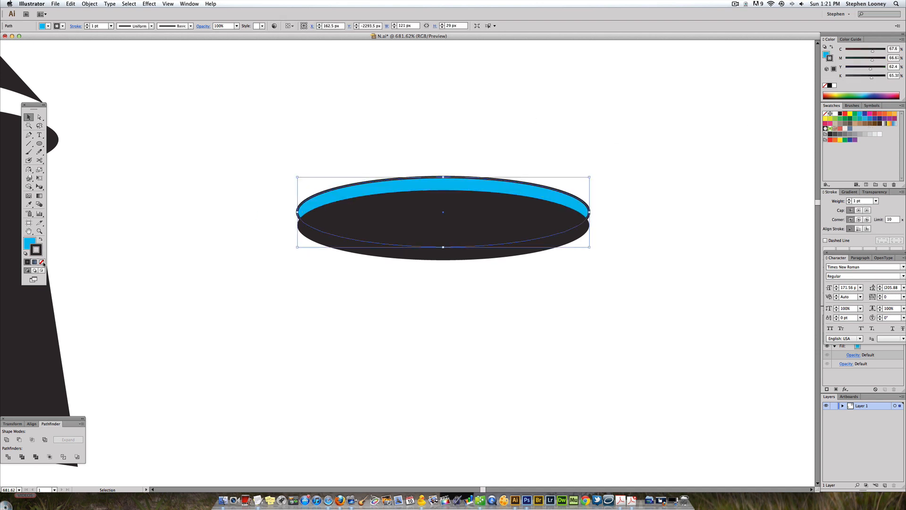
pyautogui.click(225, 257)
# - Shift the black ellipse up and narrow it symmetrically to about 117.5 px, leaving a thin cyan rim above it
pyautogui.moveTo(387, 237); pyautogui.dragTo(389, 230)
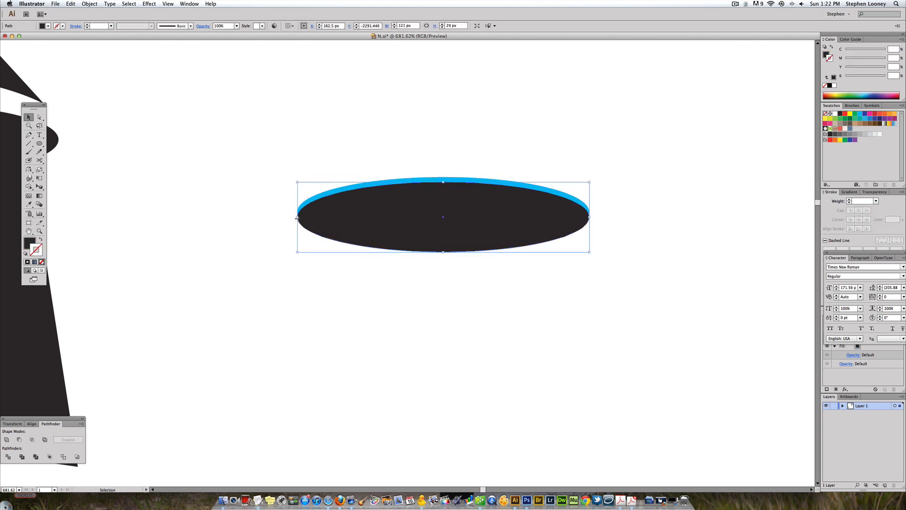
pyautogui.moveTo(297, 218); pyautogui.dragTo(302, 217)
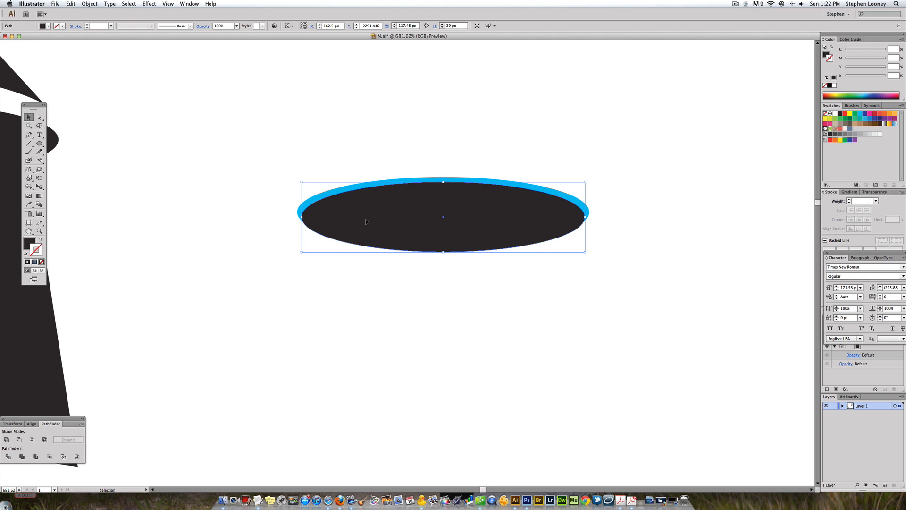
pyautogui.moveTo(365, 219); pyautogui.dragTo(365, 218)
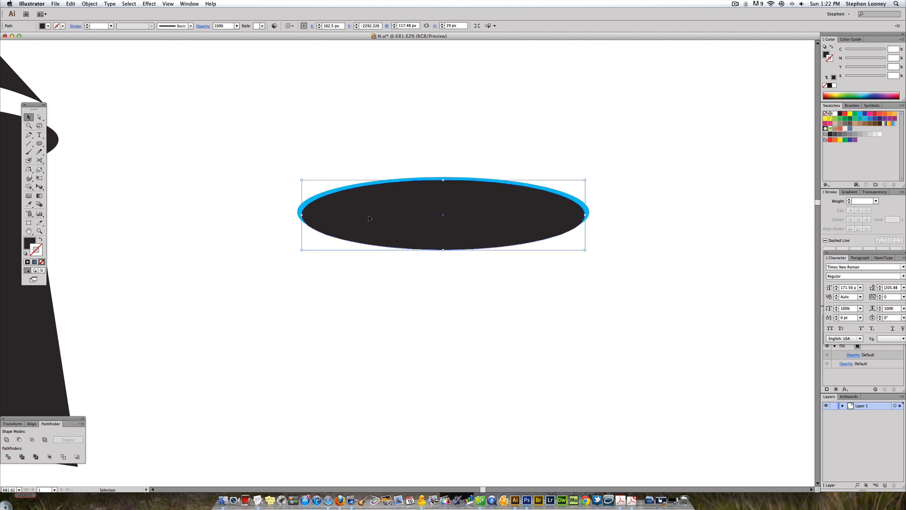
pyautogui.moveTo(381, 212)
pyautogui.mouseDown()
pyautogui.moveTo(382, 230)
pyautogui.moveTo(392, 230)
pyautogui.moveTo(382, 220)
pyautogui.mouseUp()
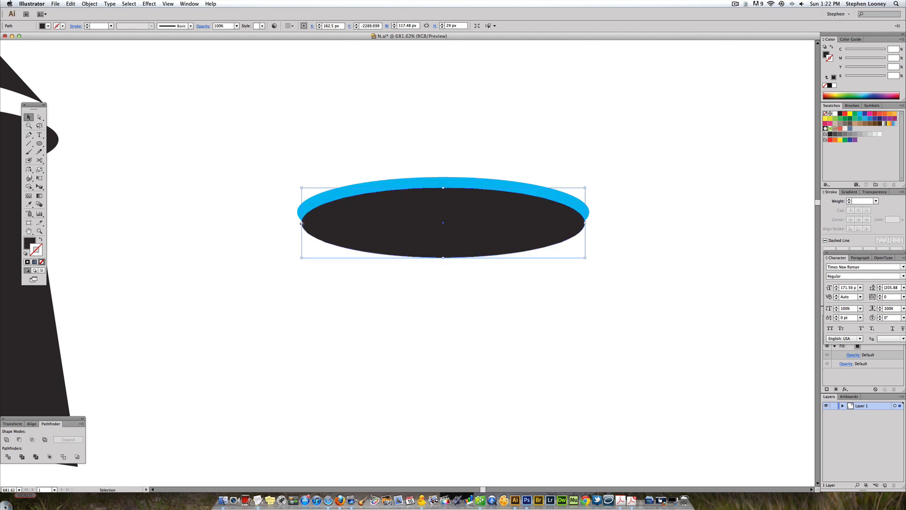
pyautogui.moveTo(303, 223); pyautogui.dragTo(336, 224)
pyautogui.press('super+z')
pyautogui.press('super+z')
# - Subtract the black ellipse from the cyan one with Pathfinder to leave a thin cyan arc
pyautogui.click(260, 150)
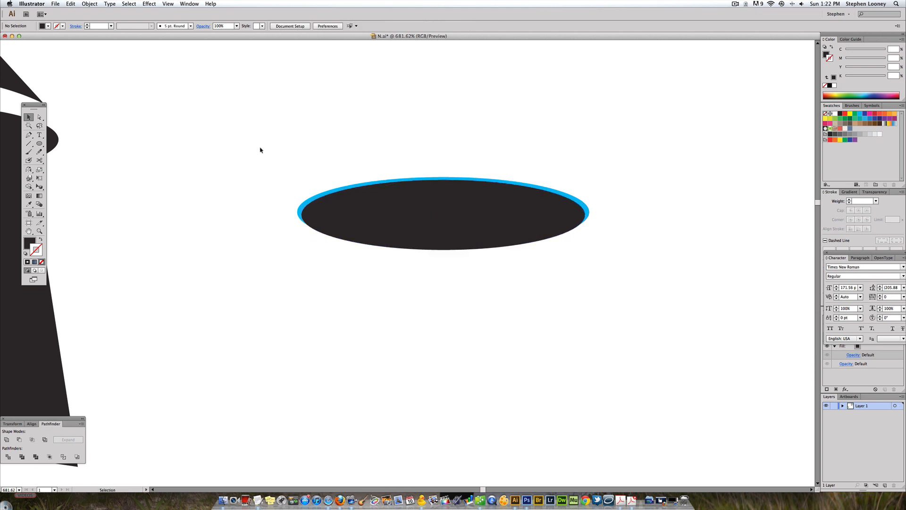
pyautogui.moveTo(279, 158); pyautogui.dragTo(590, 275)
pyautogui.click(50, 456)
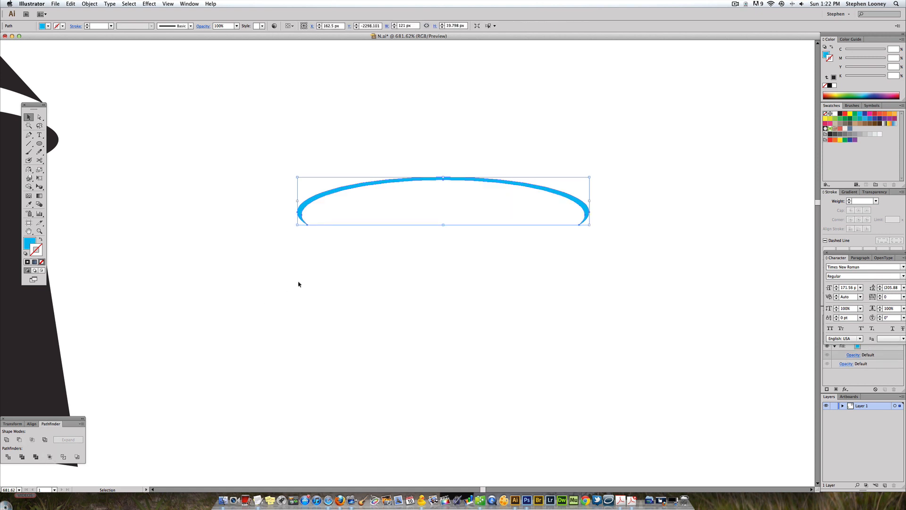
pyautogui.click(312, 269)
# - Scale the cyan arc to about 98.5 by 16 px and place it on the ellipse at the top of the tower
pyautogui.moveTo(332, 202); pyautogui.dragTo(356, 256)
pyautogui.keyDown('alt'); pyautogui.keyDown('super'); pyautogui.click(306, 239); pyautogui.keyUp('super'); pyautogui.keyUp('alt')
pyautogui.keyDown('alt'); pyautogui.keyDown('super'); pyautogui.click(306, 238); pyautogui.keyUp('super'); pyautogui.keyUp('alt')
pyautogui.moveTo(665, 305); pyautogui.dragTo(365, 228)
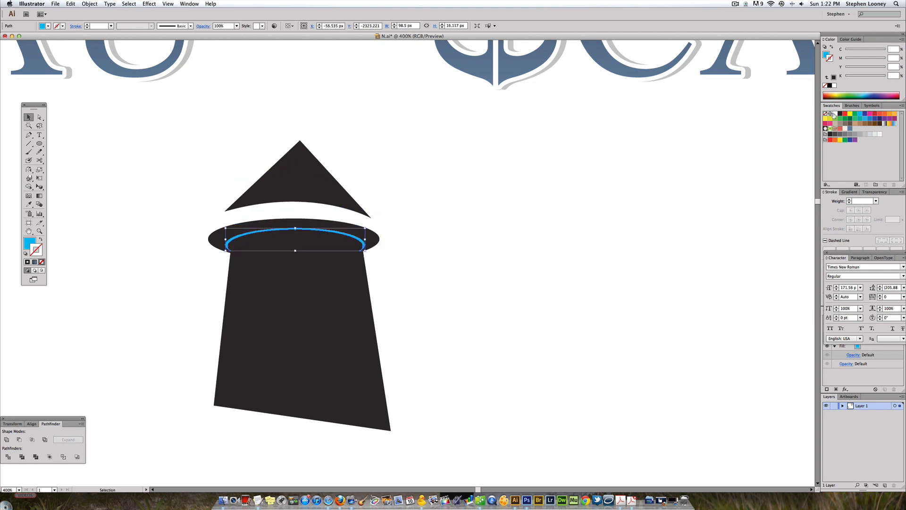
# - Change the arc's fill to white and remove its stroke
pyautogui.click(834, 114)
pyautogui.click(576, 188)
pyautogui.keyDown('alt'); pyautogui.keyDown('super'); pyautogui.click(285, 197); pyautogui.keyUp('super'); pyautogui.keyUp('alt')
pyautogui.click(446, 289)
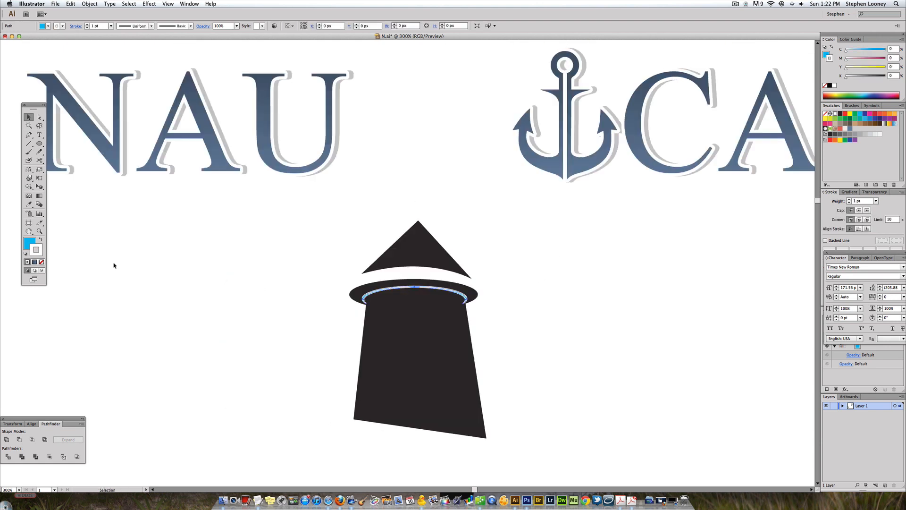
pyautogui.click(40, 239)
pyautogui.click(41, 262)
pyautogui.click(144, 259)
# - Draw a small white four-sided window near the left corner of the roof with the Pen tool
pyautogui.moveTo(327, 247); pyautogui.dragTo(300, 247)
pyautogui.keyDown('alt'); pyautogui.keyDown('super'); pyautogui.click(455, 241); pyautogui.keyUp('super'); pyautogui.keyUp('alt')
pyautogui.moveTo(377, 258); pyautogui.dragTo(356, 387)
pyautogui.keyDown('alt'); pyautogui.keyDown('super'); pyautogui.click(375, 302); pyautogui.keyUp('super'); pyautogui.keyUp('alt')
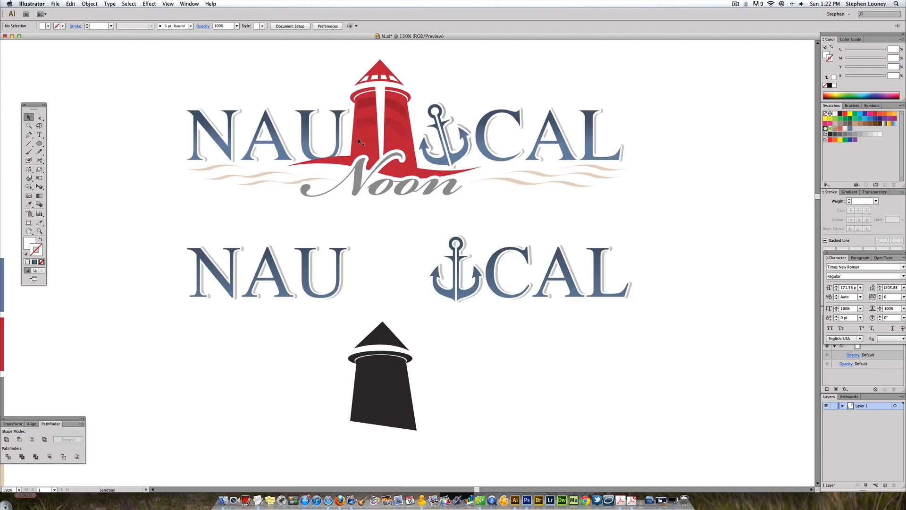
pyautogui.moveTo(251, 277); pyautogui.dragTo(528, 446)
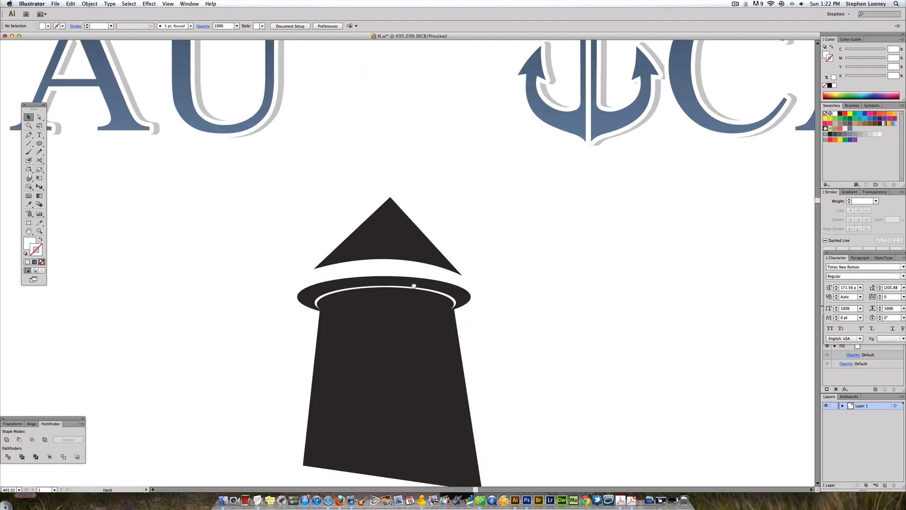
pyautogui.click(29, 135)
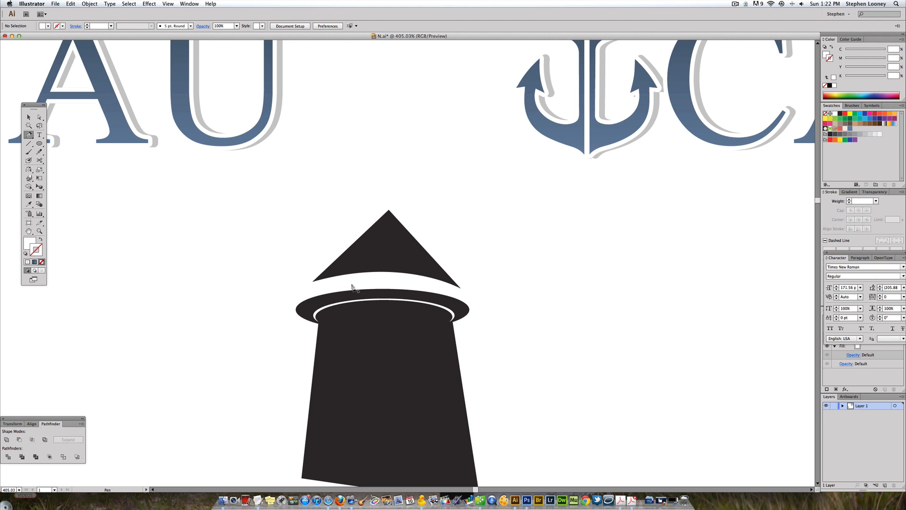
pyautogui.click(327, 272)
pyautogui.click(339, 262)
pyautogui.click(363, 262)
pyautogui.click(358, 268)
pyautogui.click(327, 272)
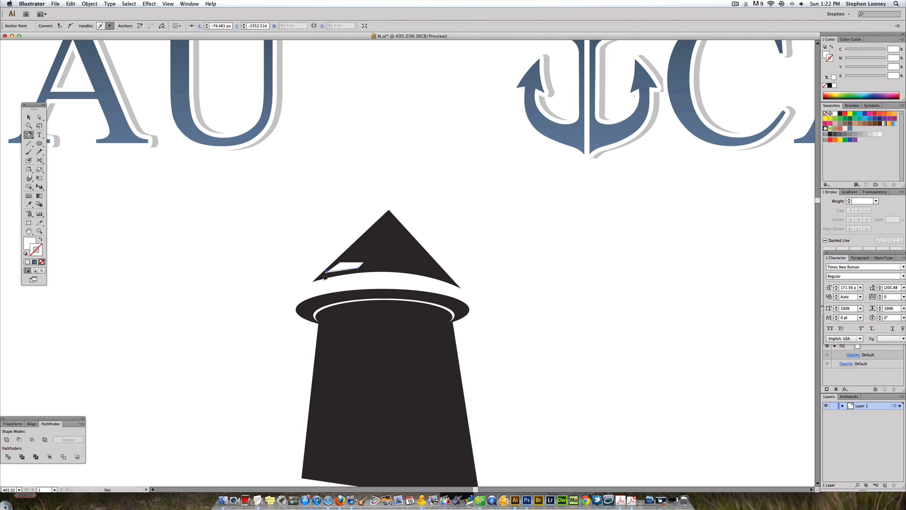
# - Adjust the white window's right corner points so that its right edge stands nearly vertical
pyautogui.press('a')
pyautogui.click(360, 269)
pyautogui.moveTo(358, 268); pyautogui.dragTo(358, 266)
pyautogui.click(329, 210)
pyautogui.click(360, 265)
pyautogui.click(253, 204)
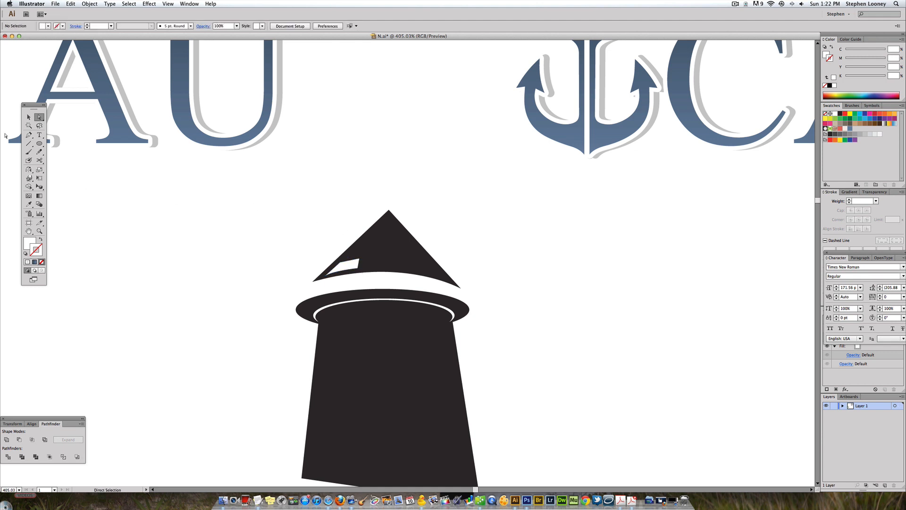
# - Draw a second white window with a curved lower edge beside the first one on the roof, using the Pen tool
pyautogui.press('p')
pyautogui.click(368, 262)
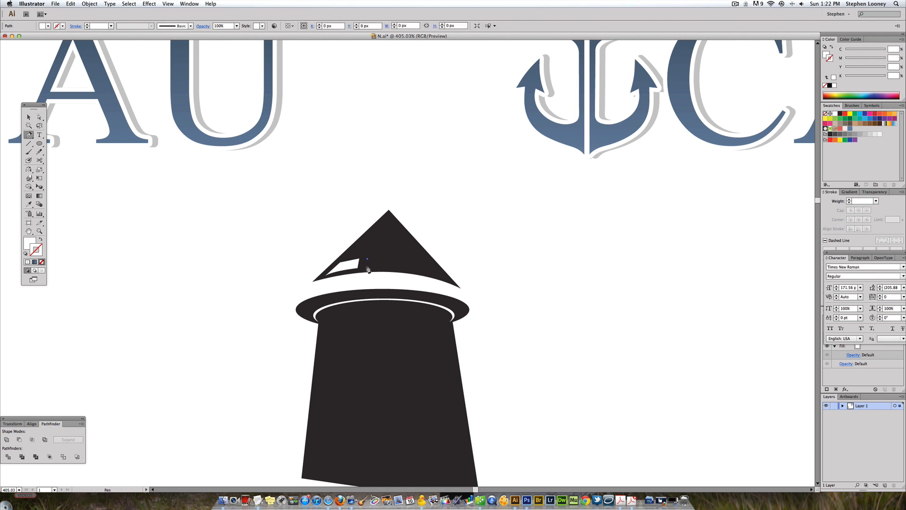
pyautogui.click(401, 267)
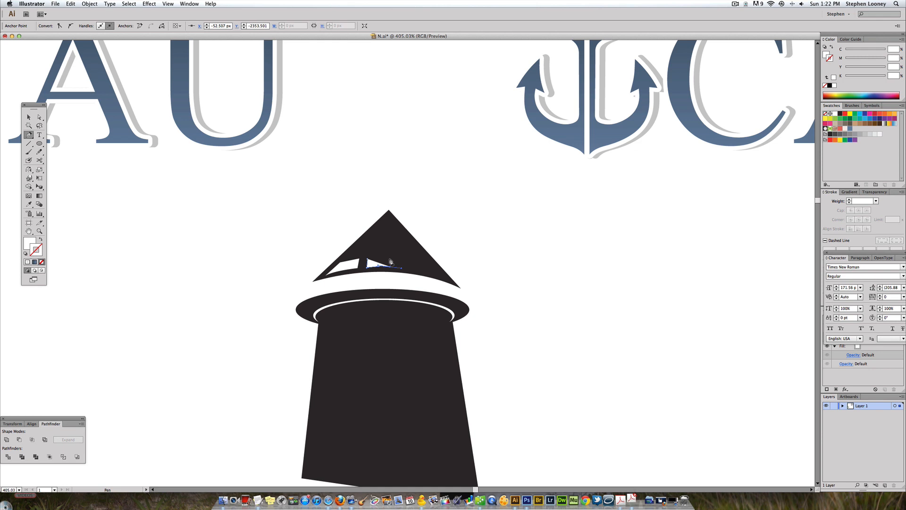
pyautogui.click(390, 257)
pyautogui.press('a')
pyautogui.click(443, 245)
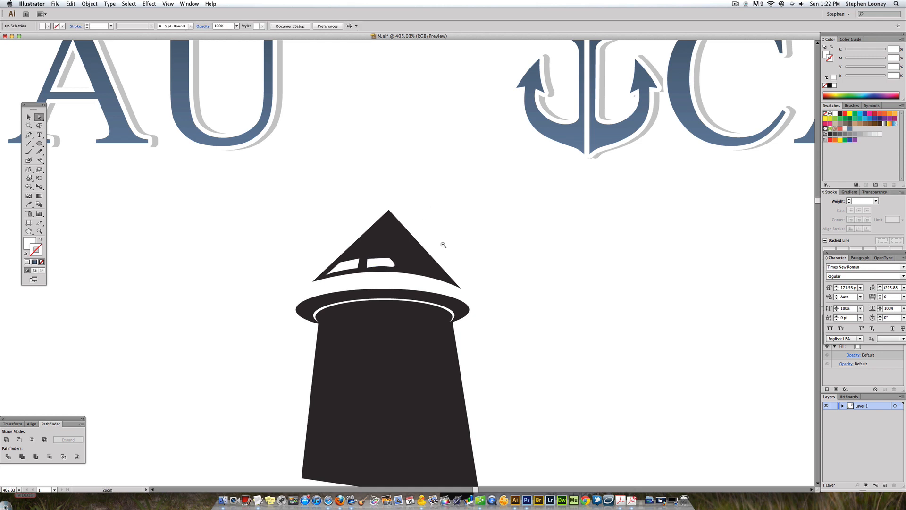
# - Trim the second window's right end to a straight vertical edge by subtracting a small rectangle drawn over it
pyautogui.keyDown('alt'); pyautogui.keyDown('super'); pyautogui.click(443, 244); pyautogui.keyUp('super'); pyautogui.keyUp('alt')
pyautogui.click(39, 144)
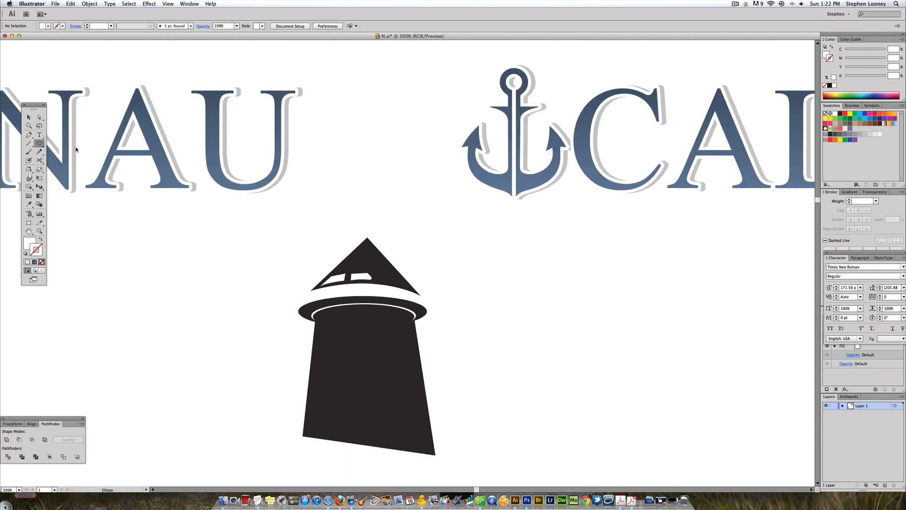
pyautogui.moveTo(367, 270); pyautogui.dragTo(381, 286)
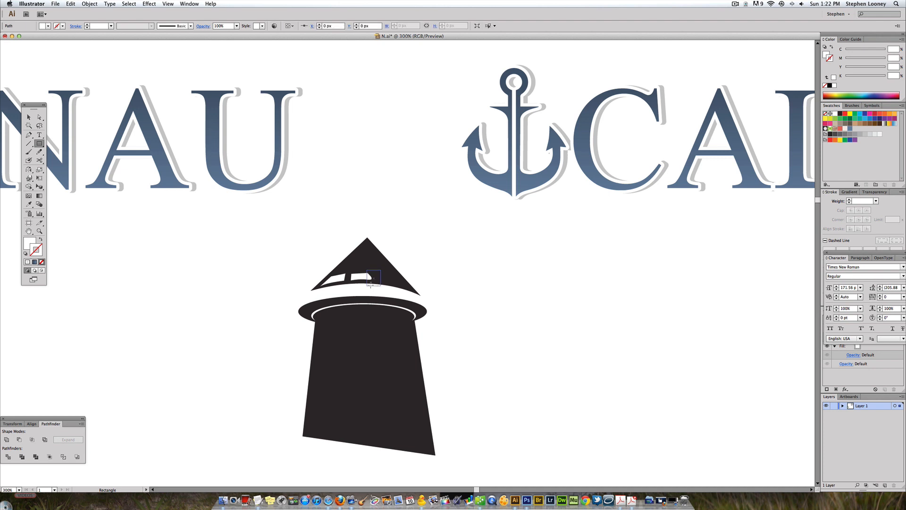
pyautogui.press('a')
pyautogui.click(20, 440)
pyautogui.click(131, 352)
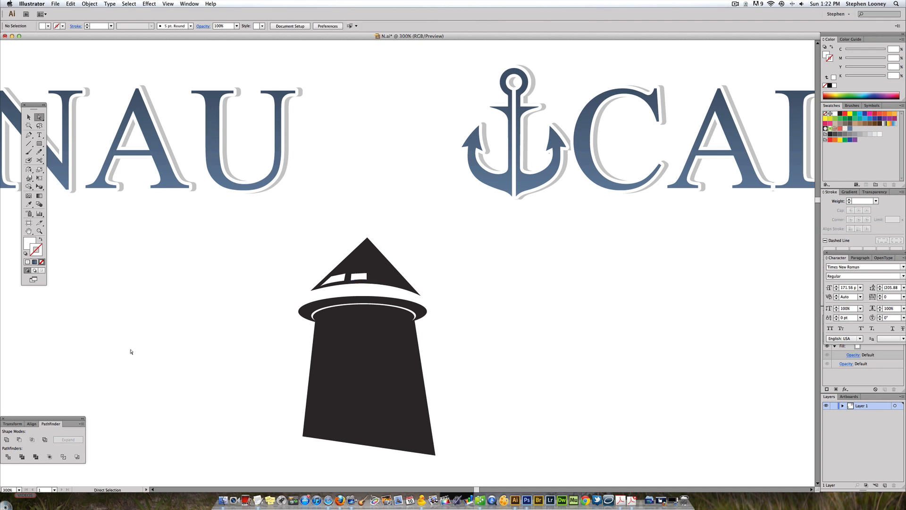
# - Scale the two white windows down together to about 37 by 10.5 px, keeping them in the roof's left half
pyautogui.moveTo(255, 202); pyautogui.dragTo(529, 400)
pyautogui.click(333, 214)
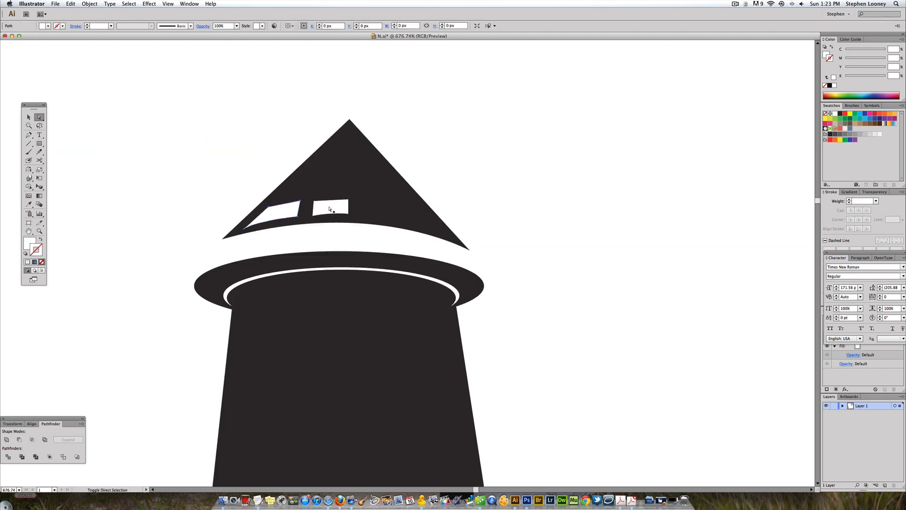
pyautogui.press('e')
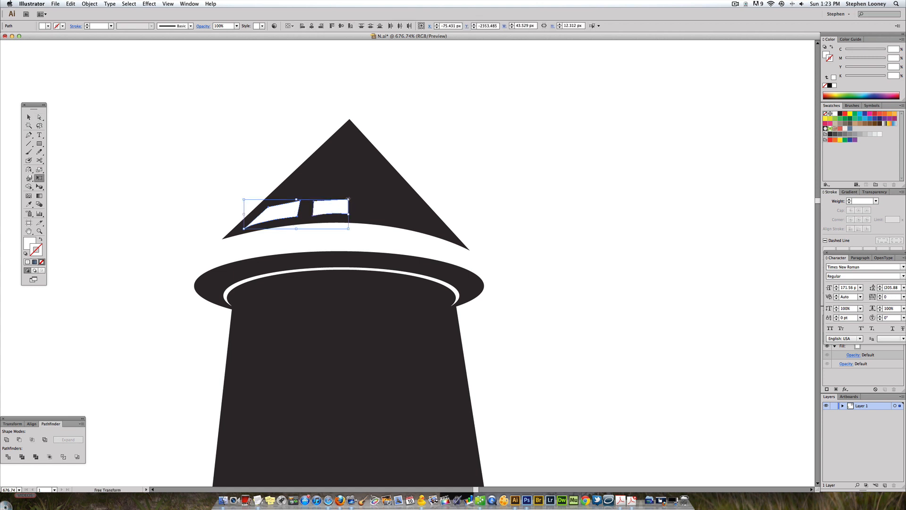
pyautogui.moveTo(349, 199); pyautogui.dragTo(333, 204)
pyautogui.moveTo(326, 217); pyautogui.dragTo(419, 218)
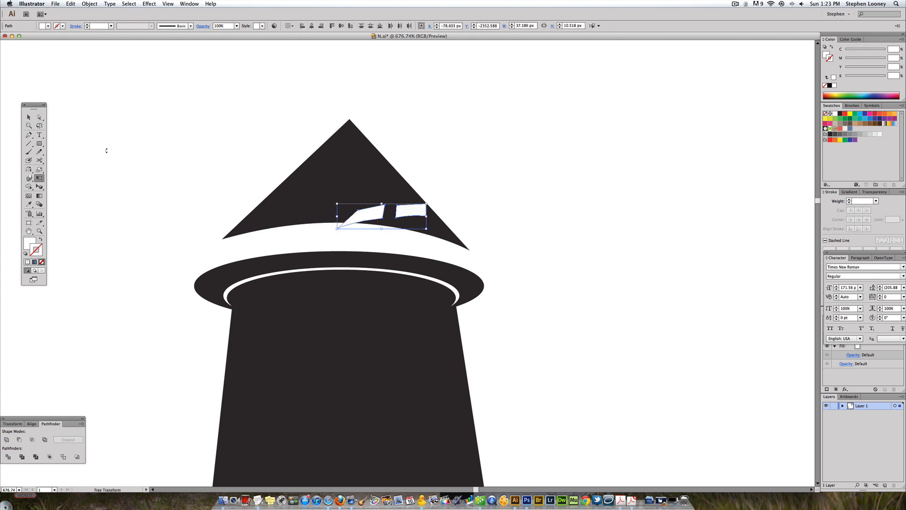
pyautogui.press('super+z')
# - Duplicate the two windows onto the roof's right half and mirror the copies horizontally to match the roof's slope
pyautogui.press('v')
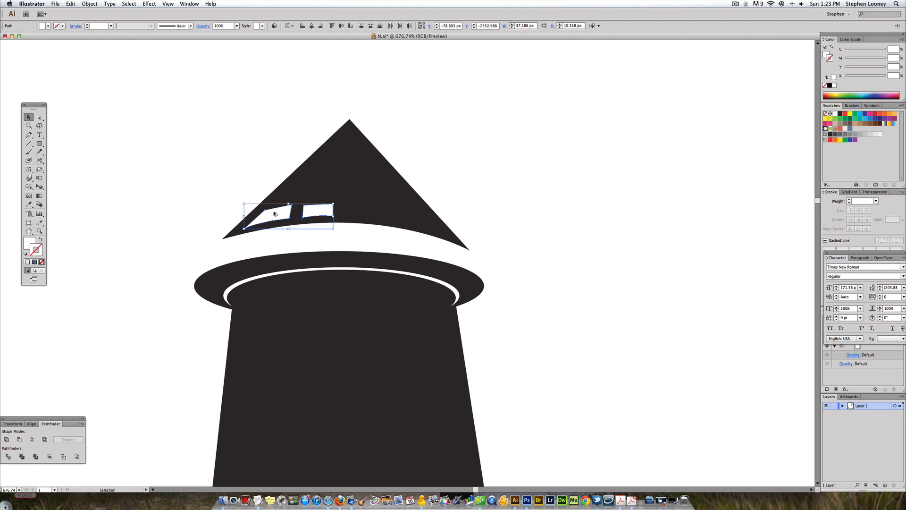
pyautogui.keyDown('alt'); pyautogui.moveTo(275, 214); pyautogui.dragTo(385, 214); pyautogui.keyUp('alt')
pyautogui.press('o')
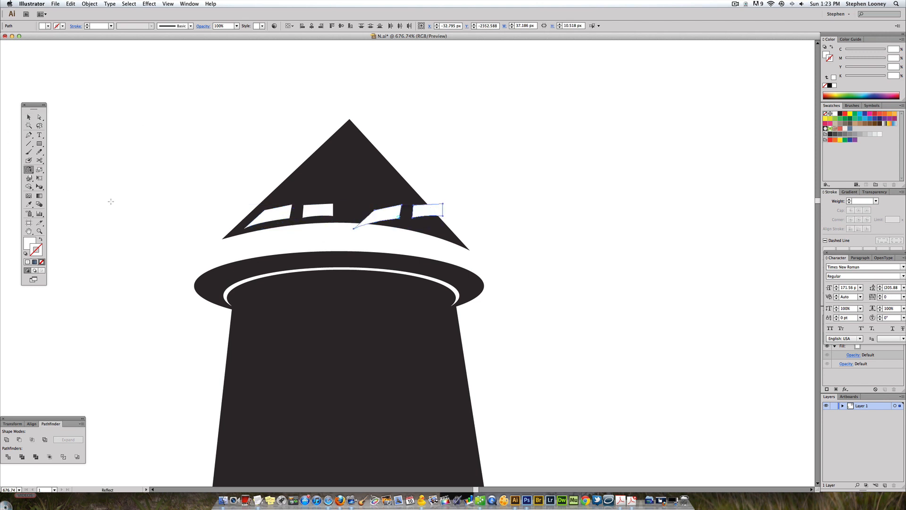
pyautogui.keyDown('shift'); pyautogui.moveTo(254, 217); pyautogui.dragTo(481, 219); pyautogui.keyUp('shift')
pyautogui.press('a')
pyautogui.moveTo(422, 215); pyautogui.dragTo(413, 256)
pyautogui.click(466, 236)
# - Draw a narrow white vertical rectangle of 20 by 152 px down the middle of the tower, from below the roof to the base
pyautogui.press('space')
pyautogui.keyDown('alt'); pyautogui.keyDown('super'); pyautogui.click(452, 250); pyautogui.keyUp('super'); pyautogui.keyUp('alt')
pyautogui.keyDown('alt'); pyautogui.keyDown('super'); pyautogui.click(451, 251); pyautogui.keyUp('super'); pyautogui.keyUp('alt')
pyautogui.keyDown('alt'); pyautogui.keyDown('super'); pyautogui.click(451, 250); pyautogui.keyUp('super'); pyautogui.keyUp('alt')
pyautogui.keyDown('alt'); pyautogui.keyDown('super'); pyautogui.click(451, 251); pyautogui.keyUp('super'); pyautogui.keyUp('alt')
pyautogui.keyDown('alt'); pyautogui.keyDown('super'); pyautogui.click(451, 250); pyautogui.keyUp('super'); pyautogui.keyUp('alt')
pyautogui.keyDown('alt'); pyautogui.keyDown('super'); pyautogui.click(450, 250); pyautogui.keyUp('super'); pyautogui.keyUp('alt')
pyautogui.keyDown('super'); pyautogui.moveTo(276, 248); pyautogui.dragTo(370, 335); pyautogui.keyUp('super')
pyautogui.keyDown('alt'); pyautogui.keyDown('super'); pyautogui.click(354, 214); pyautogui.keyUp('super'); pyautogui.keyUp('alt')
pyautogui.keyDown('alt'); pyautogui.keyDown('super'); pyautogui.click(354, 214); pyautogui.keyUp('super'); pyautogui.keyUp('alt')
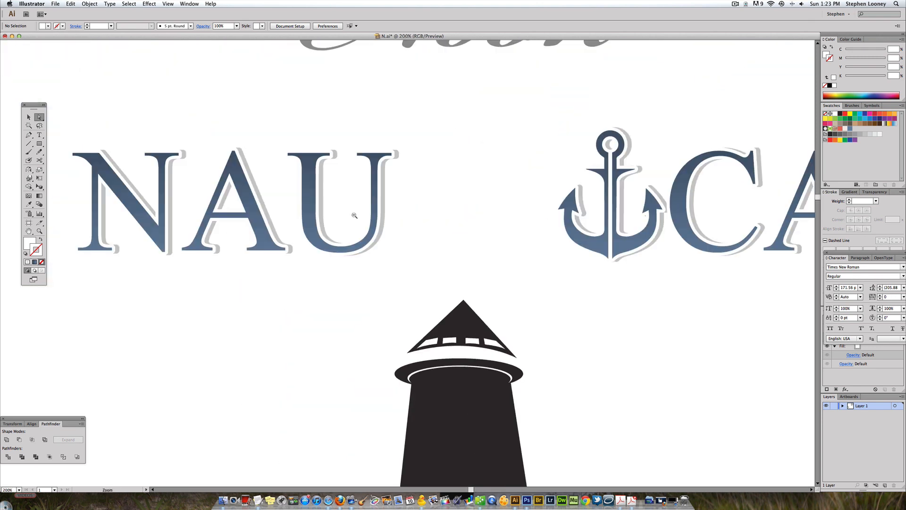
pyautogui.keyDown('alt'); pyautogui.keyDown('super'); pyautogui.click(353, 214); pyautogui.keyUp('super'); pyautogui.keyUp('alt')
pyautogui.keyDown('alt'); pyautogui.keyDown('super'); pyautogui.click(354, 215); pyautogui.keyUp('super'); pyautogui.keyUp('alt')
pyautogui.keyDown('alt'); pyautogui.keyDown('super'); pyautogui.click(353, 214); pyautogui.keyUp('super'); pyautogui.keyUp('alt')
pyautogui.moveTo(549, 345); pyautogui.dragTo(467, 291)
pyautogui.click(40, 144)
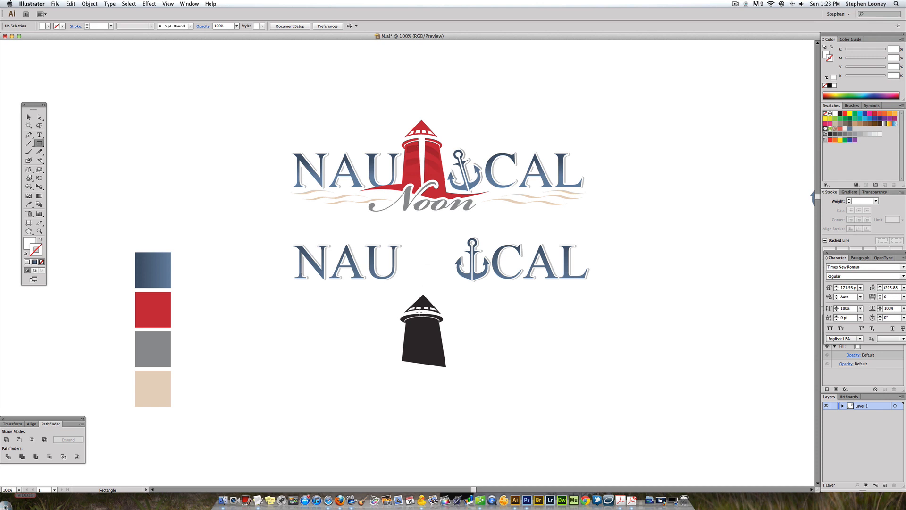
pyautogui.moveTo(419, 312); pyautogui.dragTo(425, 366)
pyautogui.keyDown('super'); pyautogui.moveTo(356, 261); pyautogui.dragTo(548, 443); pyautogui.keyUp('super')
# - Move the white strip's corner points so it tapers toward the tower's base, about 18 px wide at its upper end
pyautogui.press('a')
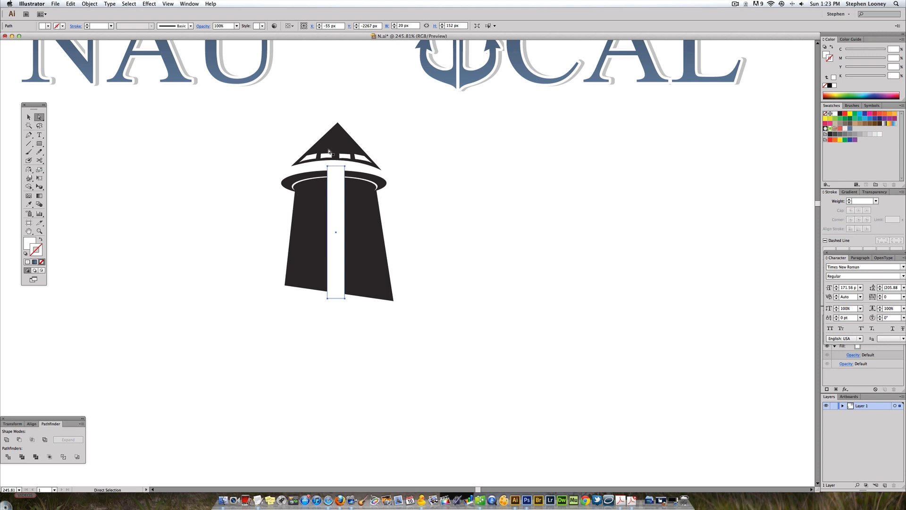
pyautogui.moveTo(329, 169); pyautogui.dragTo(349, 166)
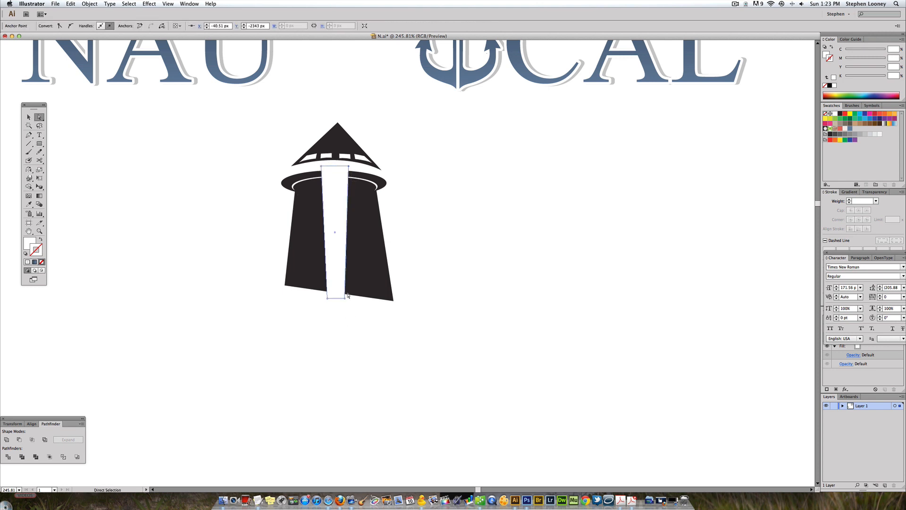
pyautogui.click(428, 216)
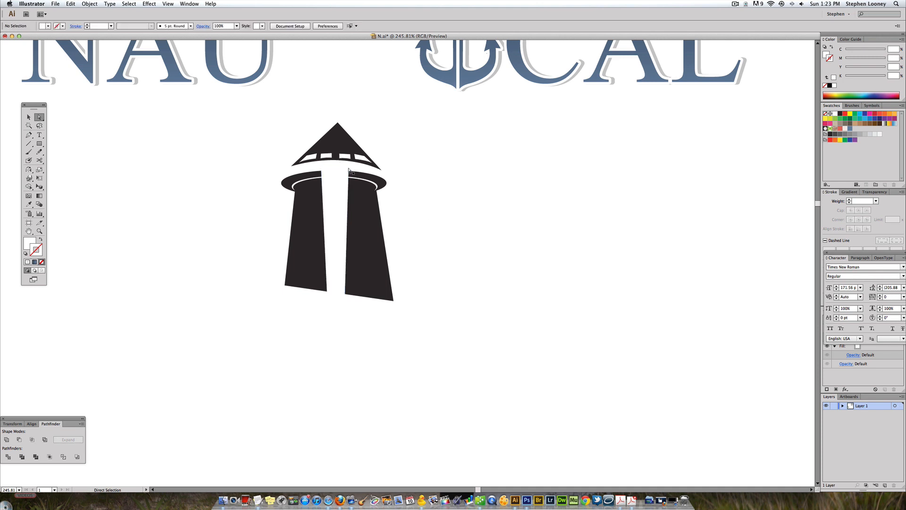
pyautogui.moveTo(349, 169)
pyautogui.mouseDown()
pyautogui.moveTo(336, 166)
pyautogui.moveTo(340, 180)
pyautogui.mouseUp()
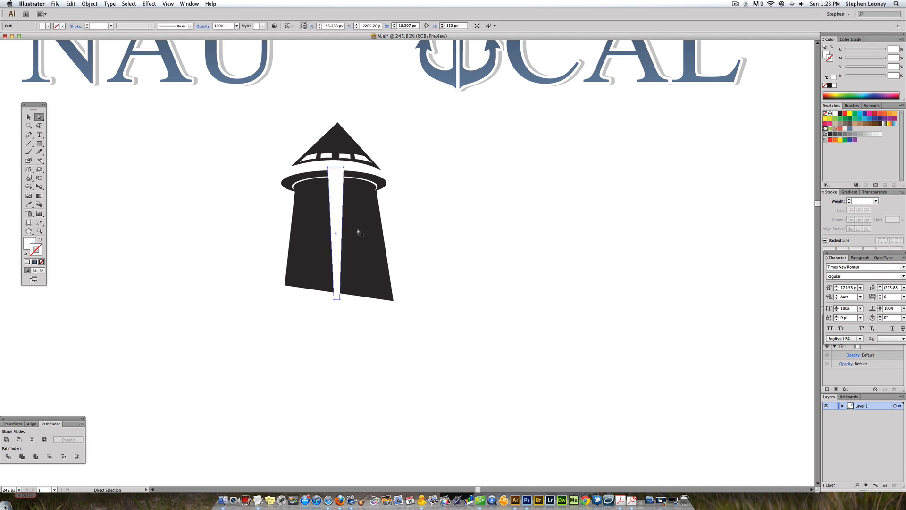
# - Unite the black gallery ellipse and the tower body into one shape
pyautogui.scroll(3, 415, 290)
pyautogui.hscroll(-1, 415, 290)
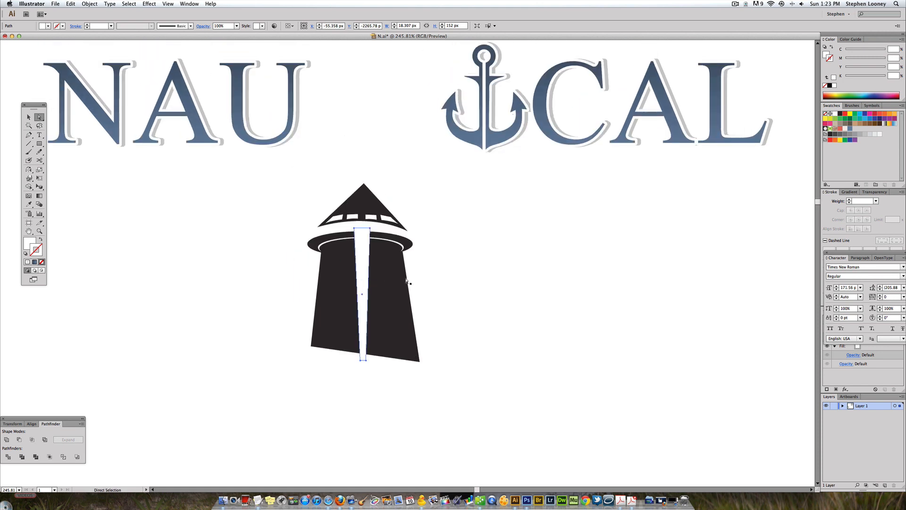
pyautogui.click(392, 238)
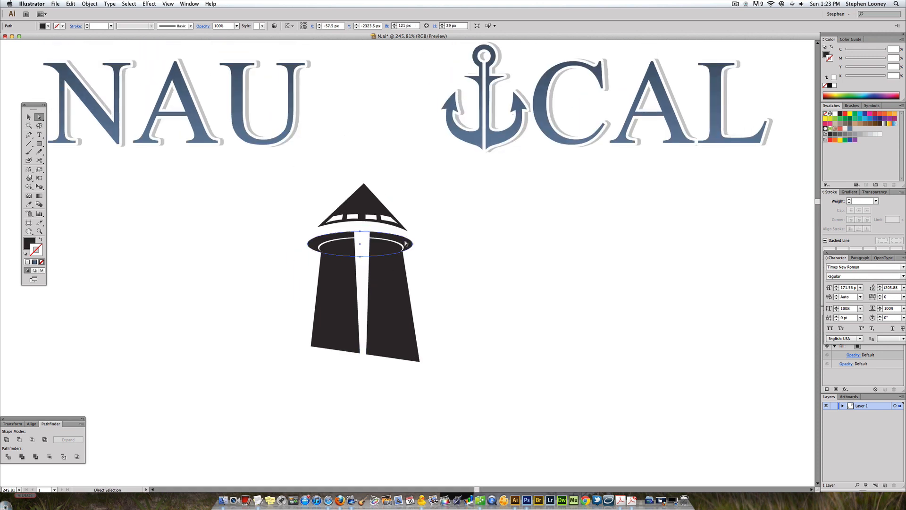
pyautogui.keyDown('shift'); pyautogui.click(392, 281); pyautogui.keyUp('shift')
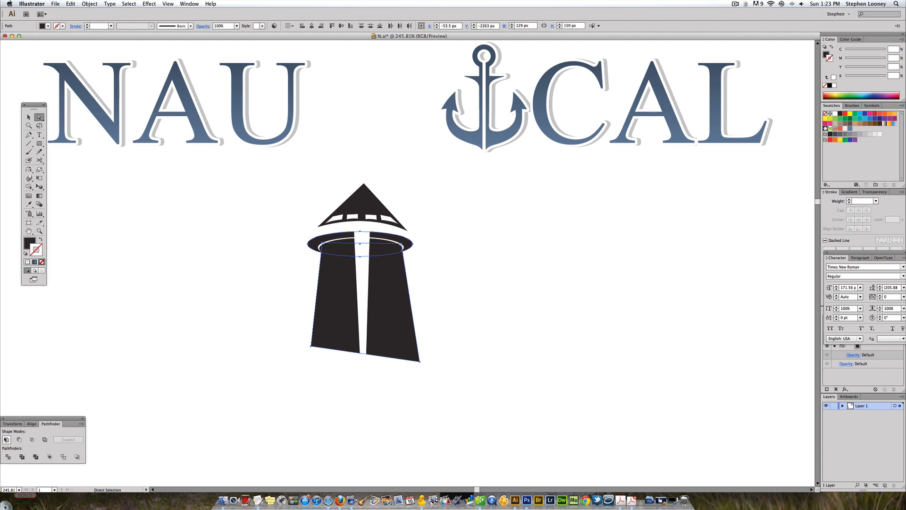
pyautogui.click(7, 439)
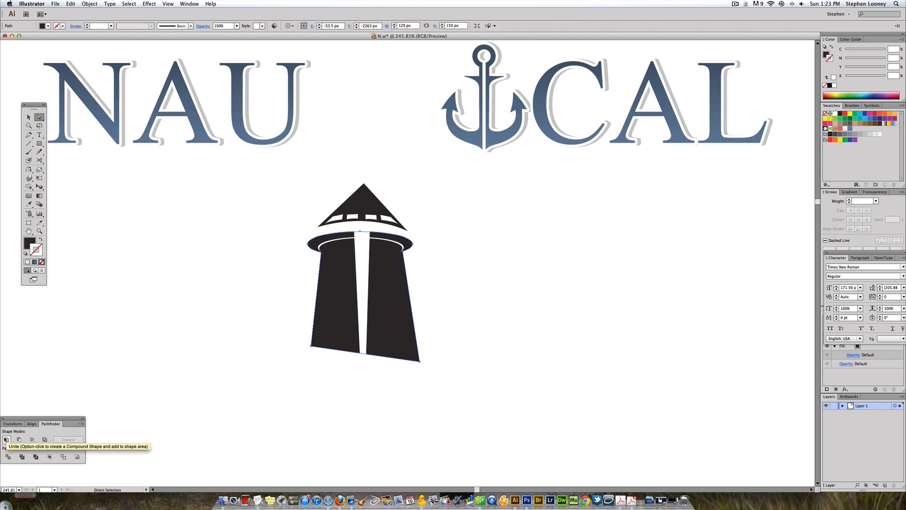
# - Subtract the tapered white strip from the united tower shape with Minus Front
pyautogui.keyDown('shift'); pyautogui.click(361, 251); pyautogui.keyUp('shift')
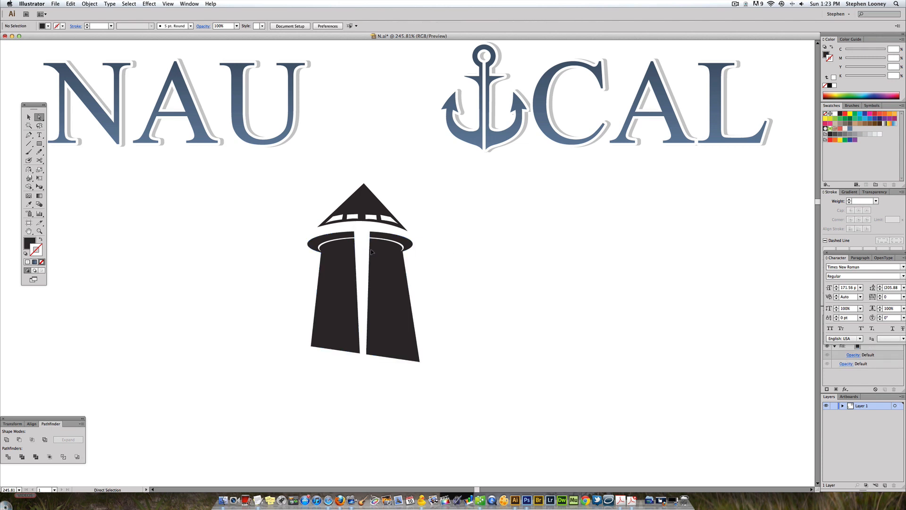
pyautogui.keyDown('shift'); pyautogui.click(391, 283); pyautogui.keyUp('shift')
pyautogui.keyDown('shift'); pyautogui.click(391, 283); pyautogui.keyUp('shift')
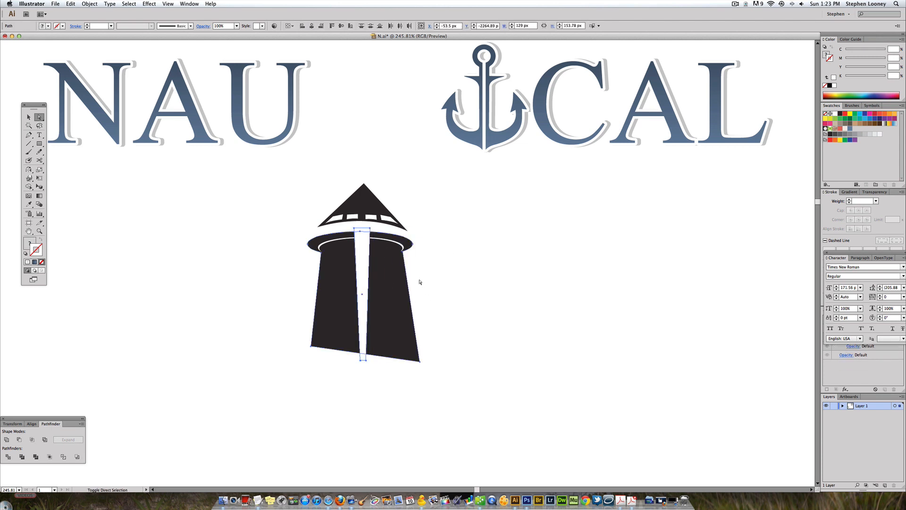
pyautogui.click(20, 440)
pyautogui.click(182, 338)
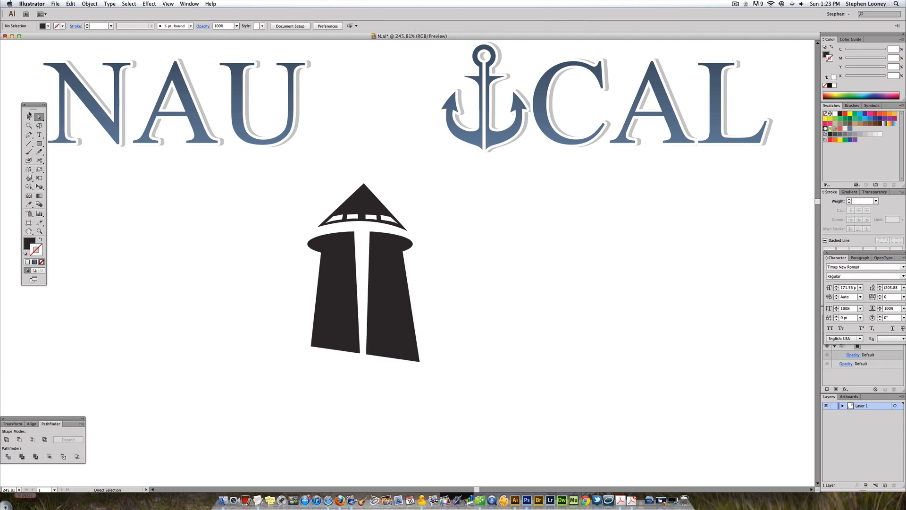
# - Arrange the split tower group behind the white gallery arc
pyautogui.press('v')
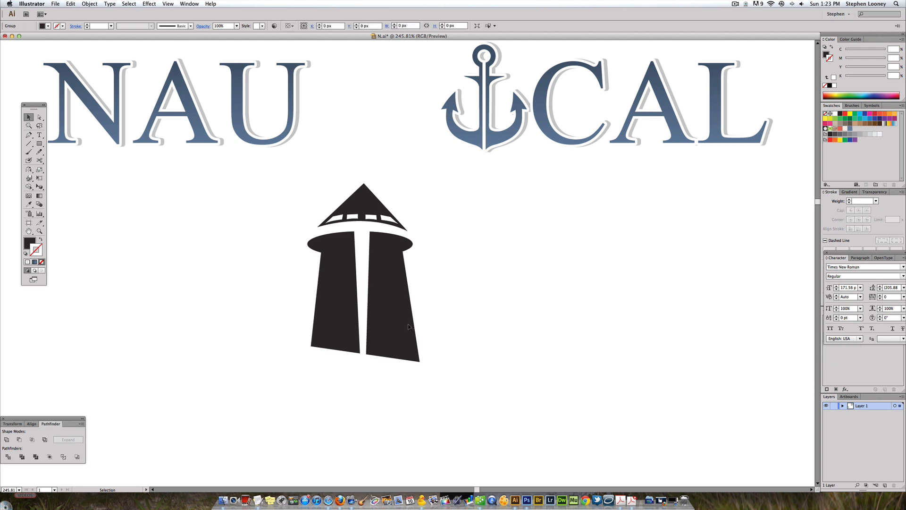
pyautogui.click(408, 324)
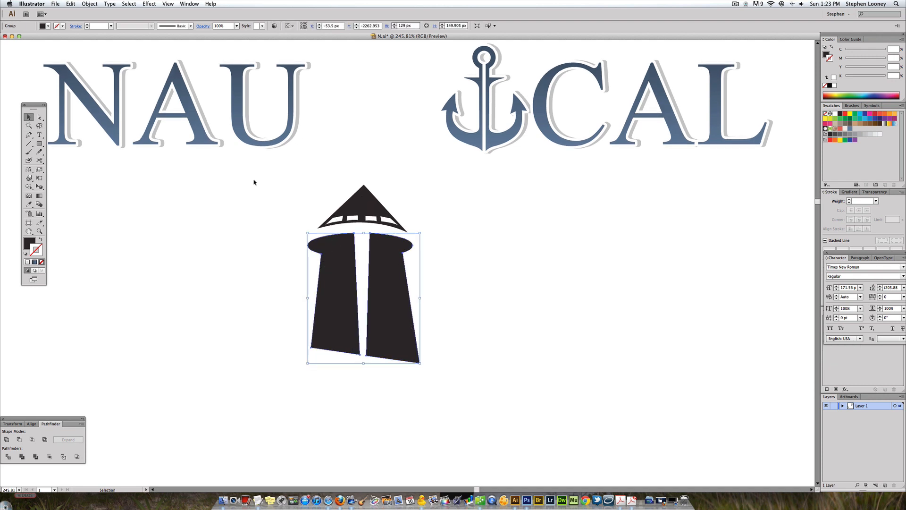
pyautogui.click(94, 3)
pyautogui.moveTo(94, 22)
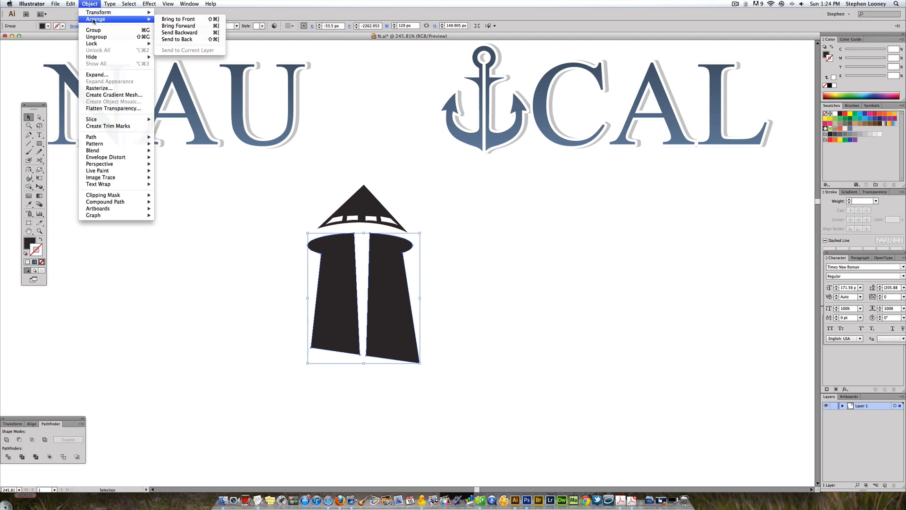
pyautogui.press('Return')
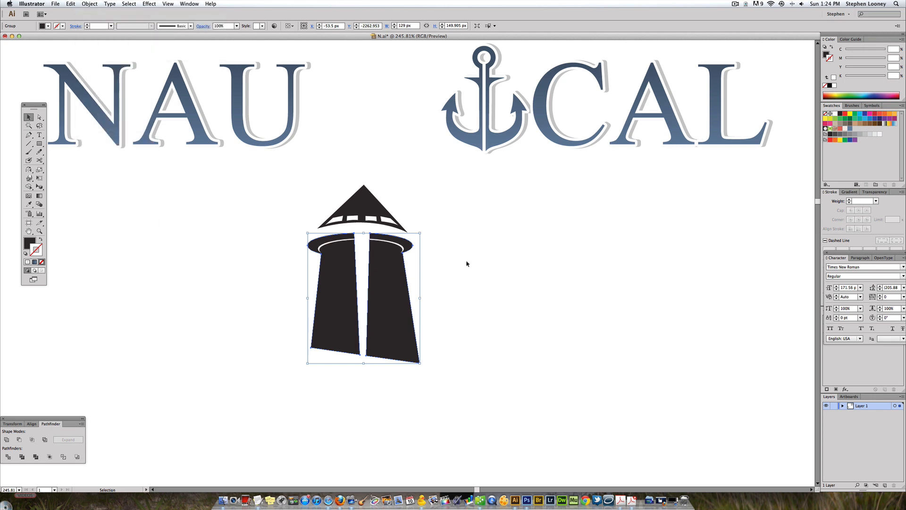
pyautogui.click(467, 263)
# - Recolor the tower and roof by sampling the red of the original logo with the Eyedropper
pyautogui.scroll(-1, 416, 247)
pyautogui.keyDown('alt'); pyautogui.keyDown('super'); pyautogui.click(437, 218); pyautogui.keyUp('super'); pyautogui.keyUp('alt')
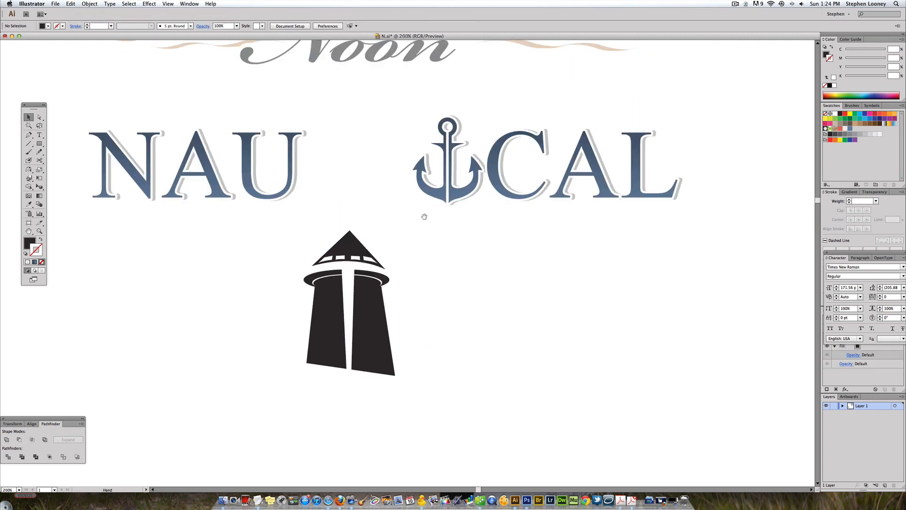
pyautogui.moveTo(399, 170); pyautogui.dragTo(409, 250)
pyautogui.keyDown('alt'); pyautogui.keyDown('super'); pyautogui.click(406, 223); pyautogui.keyUp('super'); pyautogui.keyUp('alt')
pyautogui.moveTo(403, 204); pyautogui.dragTo(403, 202)
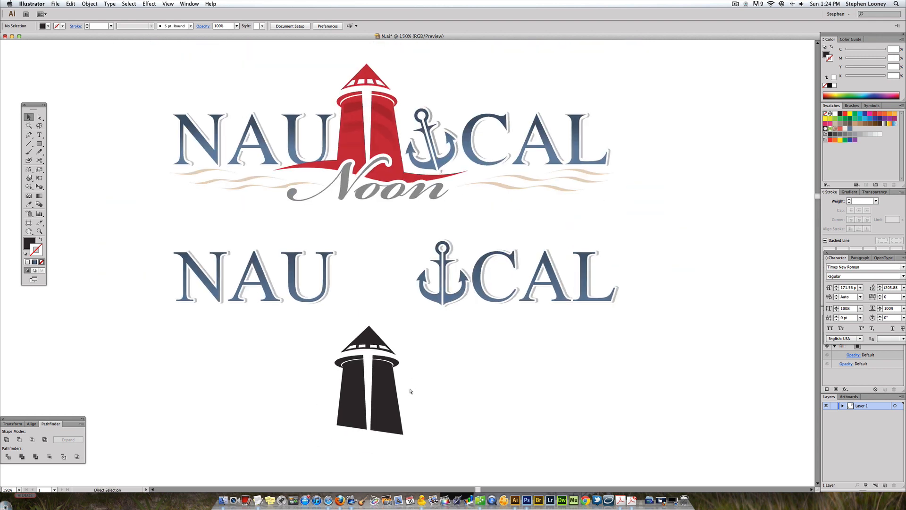
pyautogui.click(394, 415)
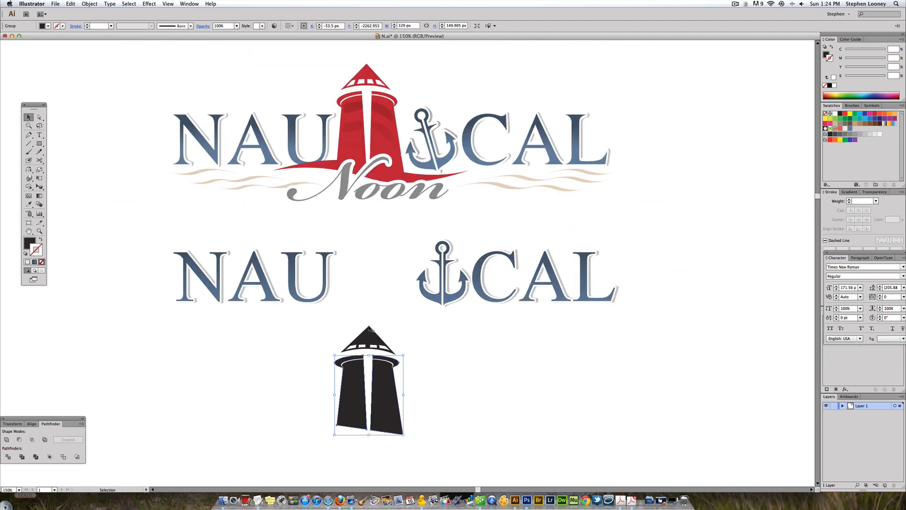
pyautogui.click(28, 205)
pyautogui.click(330, 162)
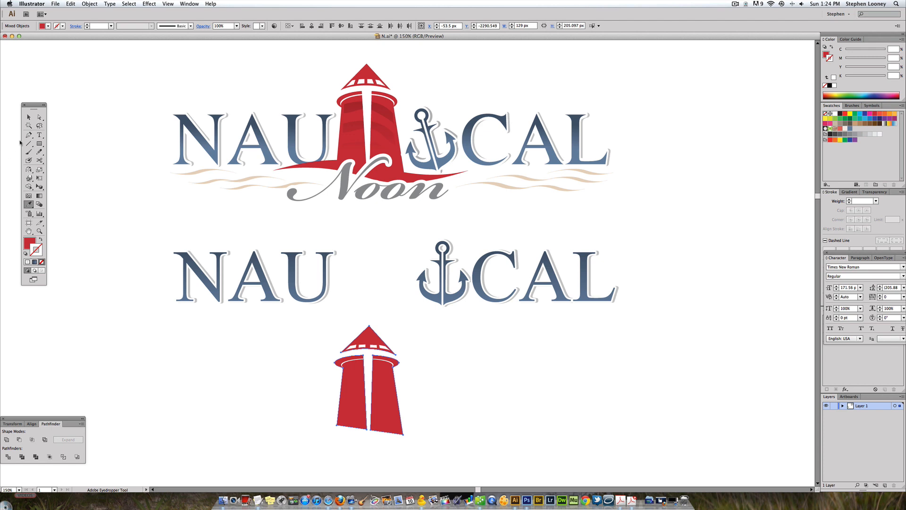
# - Move the red lighthouse into the gap between NAU and the anchor, and shift the whole new wordmark slightly down
pyautogui.press('v')
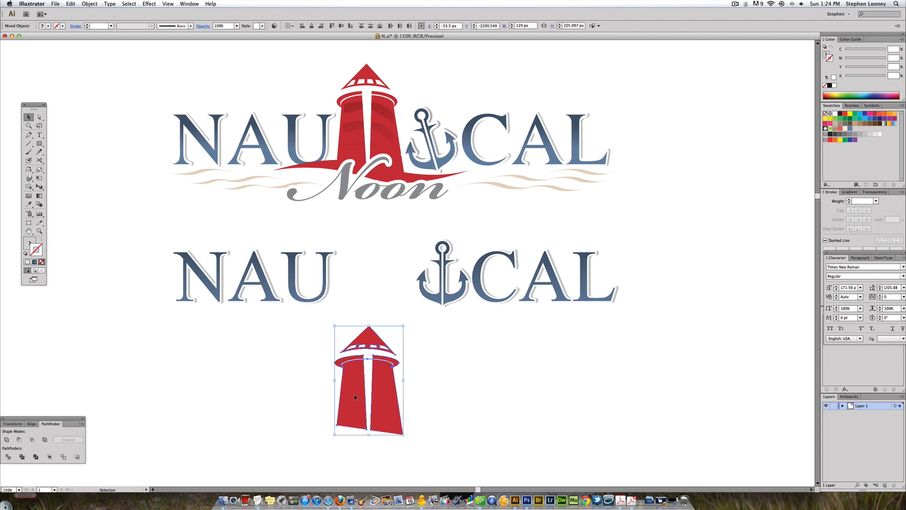
pyautogui.moveTo(343, 403); pyautogui.dragTo(346, 279)
pyautogui.moveTo(680, 338); pyautogui.dragTo(122, 210)
pyautogui.moveTo(355, 283); pyautogui.dragTo(356, 327)
pyautogui.click(473, 407)
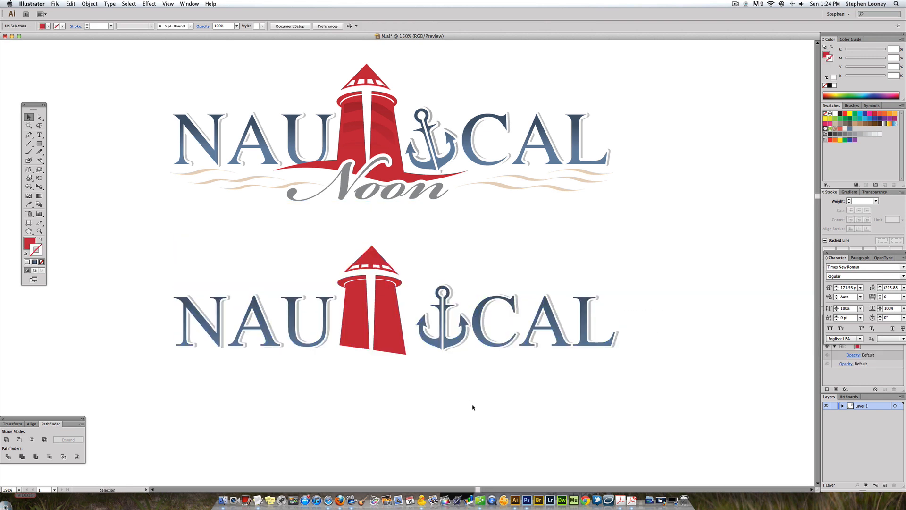
# - Copy the red wave from the original logo into the blank space below the new wordmark
pyautogui.click(407, 178)
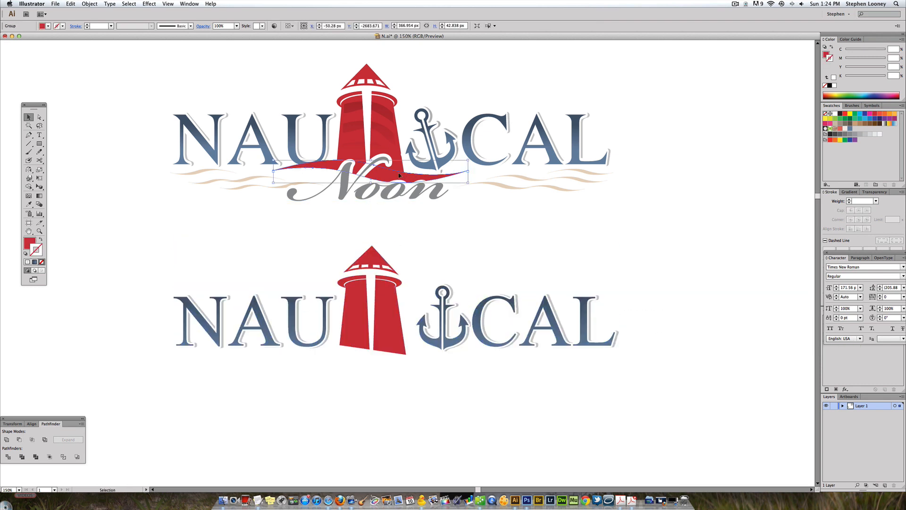
pyautogui.moveTo(397, 203); pyautogui.dragTo(414, 354)
pyautogui.click(413, 394)
# - Draw a closed S-curved wave shape with the Pen tool just below the copied red wave
pyautogui.click(28, 135)
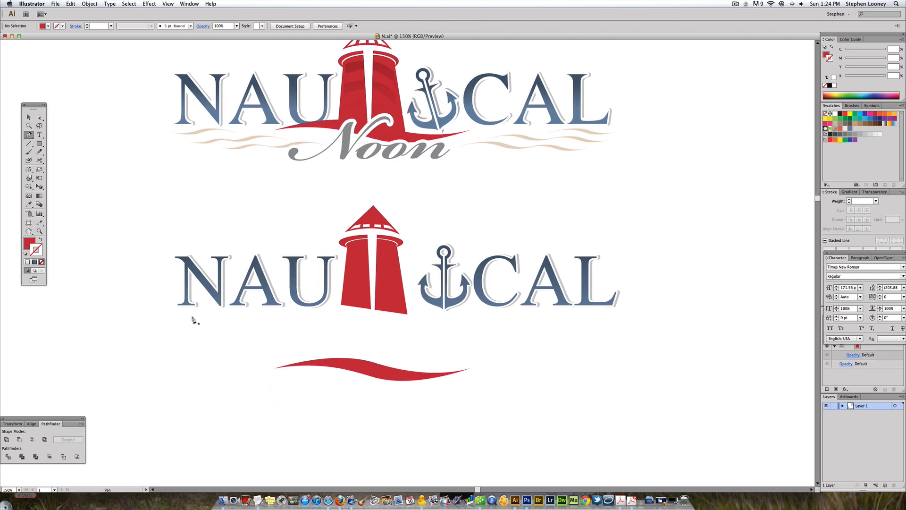
pyautogui.click(263, 413)
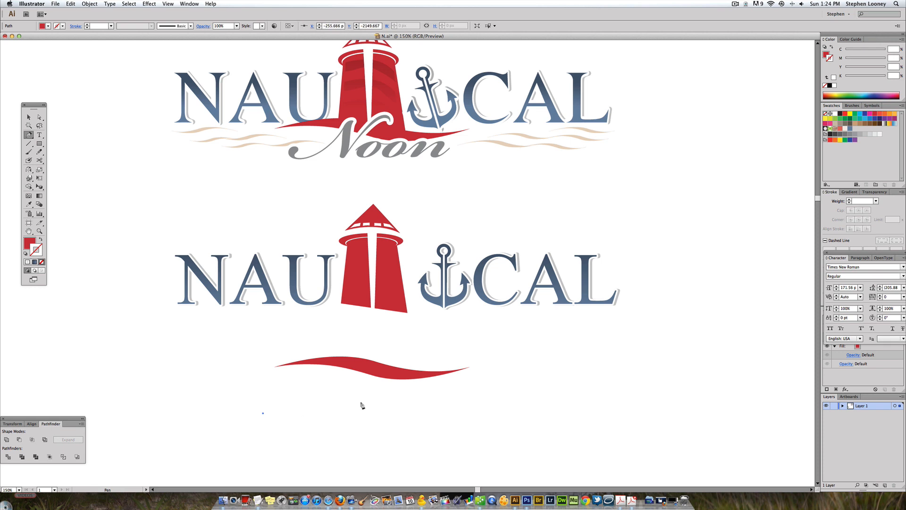
pyautogui.moveTo(365, 404); pyautogui.dragTo(399, 416)
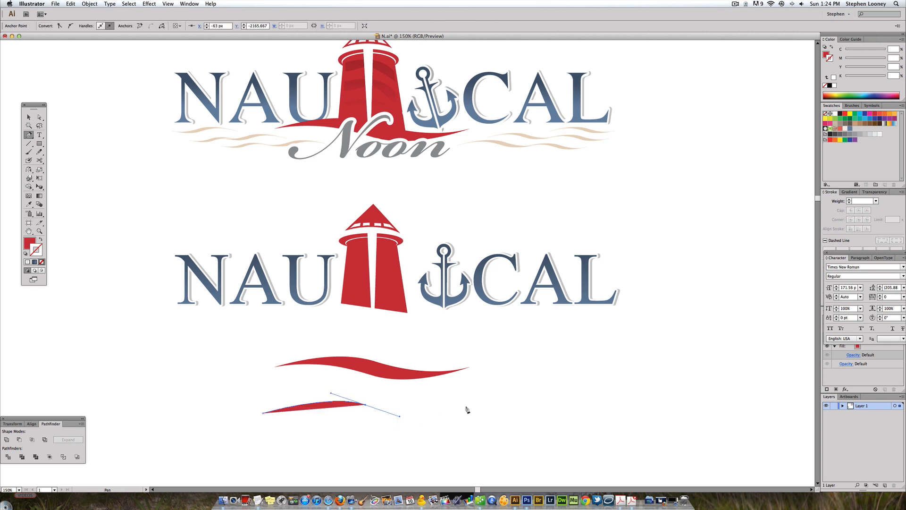
pyautogui.moveTo(467, 406); pyautogui.dragTo(480, 397)
pyautogui.moveTo(401, 429); pyautogui.dragTo(368, 428)
pyautogui.click(264, 413)
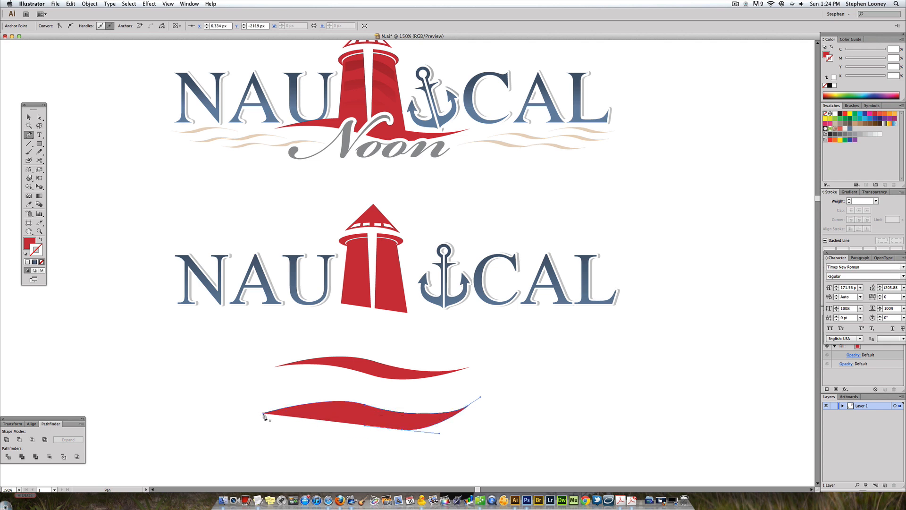
pyautogui.moveTo(264, 415); pyautogui.dragTo(163, 423)
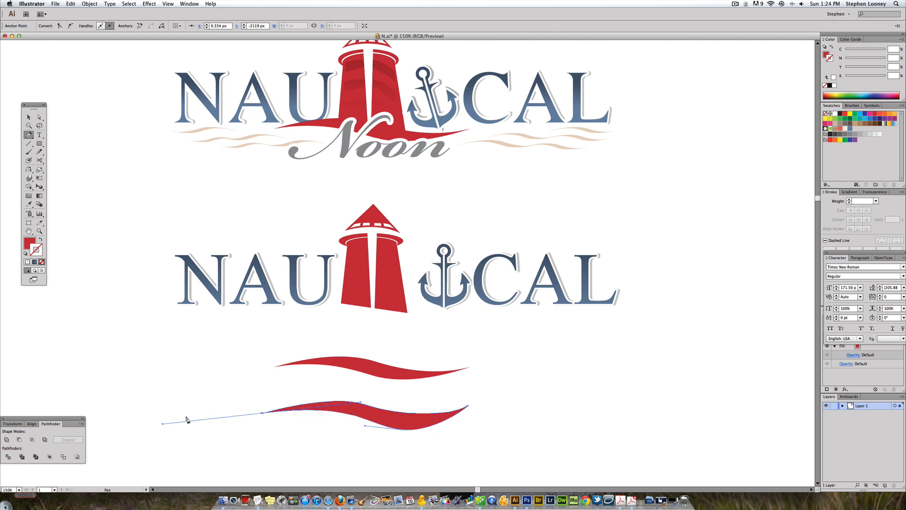
# - Delete the wave drawn with the Pen tool
pyautogui.press('a')
pyautogui.click(400, 429)
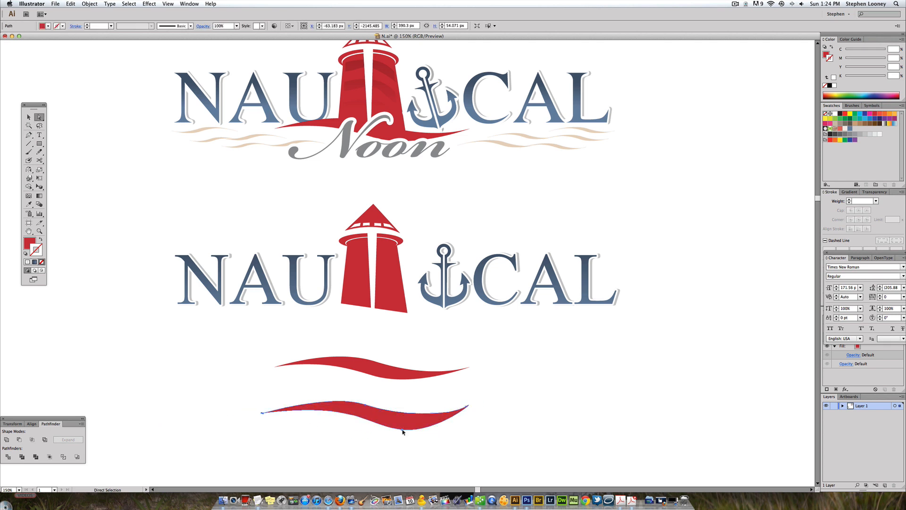
pyautogui.moveTo(440, 435); pyautogui.dragTo(442, 457)
pyautogui.press('Delete')
pyautogui.press('Delete')
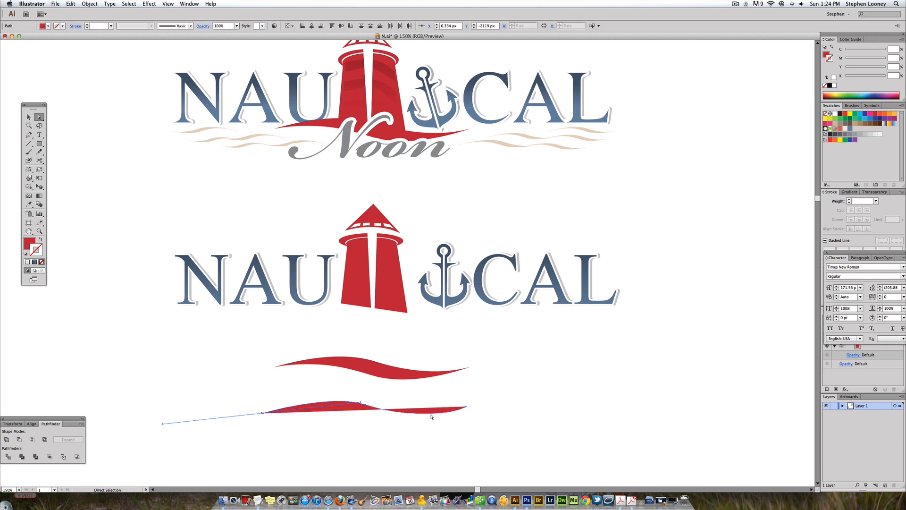
# - Place the copied red wave across the base of the new lighthouse and rotate it slightly counterclockwise with Free Transform
pyautogui.press('v')
pyautogui.moveTo(367, 362); pyautogui.dragTo(367, 309)
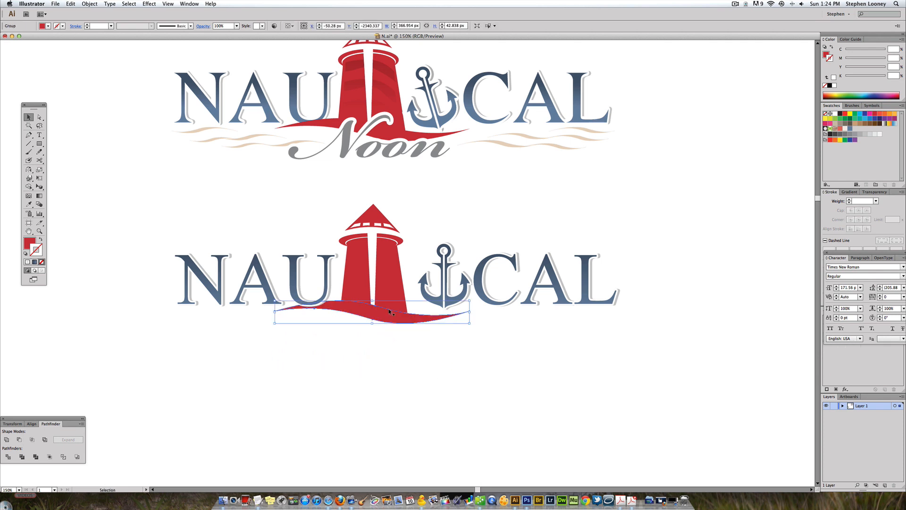
pyautogui.press('e')
pyautogui.moveTo(494, 322); pyautogui.dragTo(495, 317)
pyautogui.moveTo(409, 318); pyautogui.dragTo(409, 320)
# - Nudge the red wave slightly up against the base of the lighthouse and deselect it
pyautogui.press('a')
pyautogui.click(519, 342)
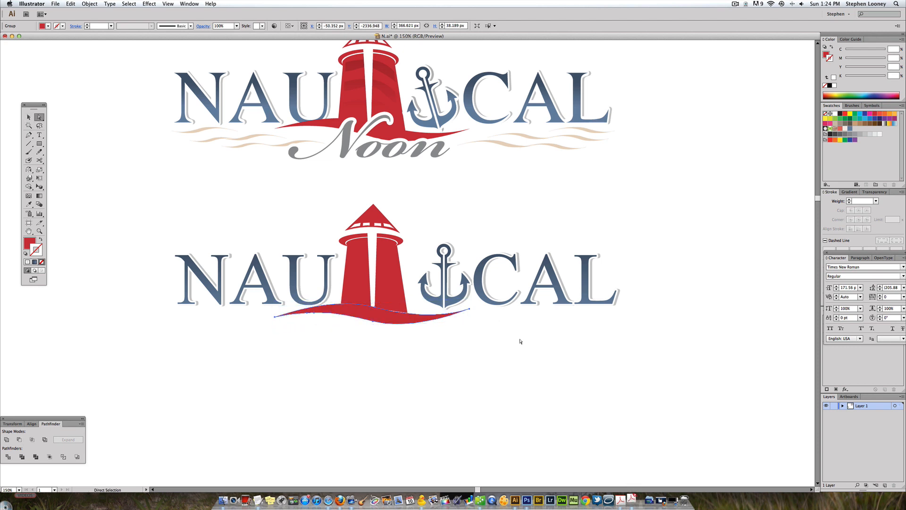
pyautogui.moveTo(552, 335); pyautogui.dragTo(542, 356)
pyautogui.click(377, 333)
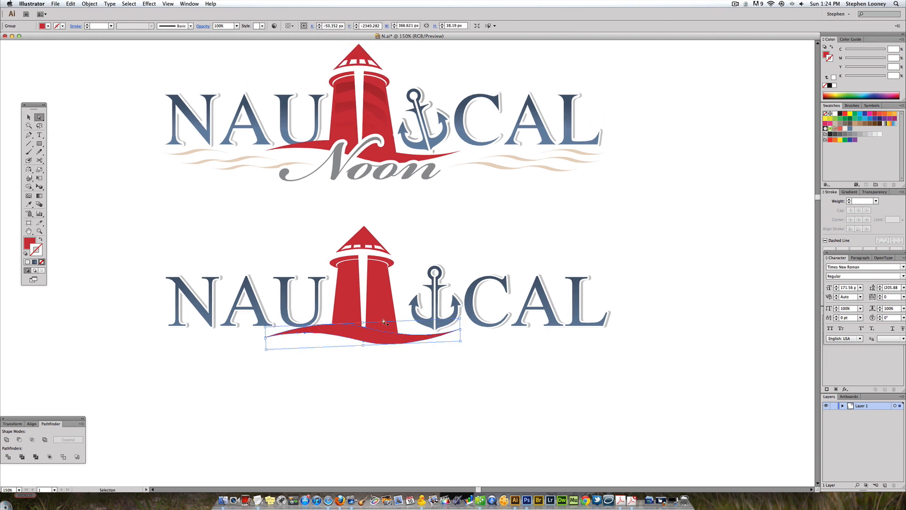
pyautogui.click(29, 117)
pyautogui.click(303, 235)
pyautogui.moveTo(233, 210); pyautogui.dragTo(242, 219)
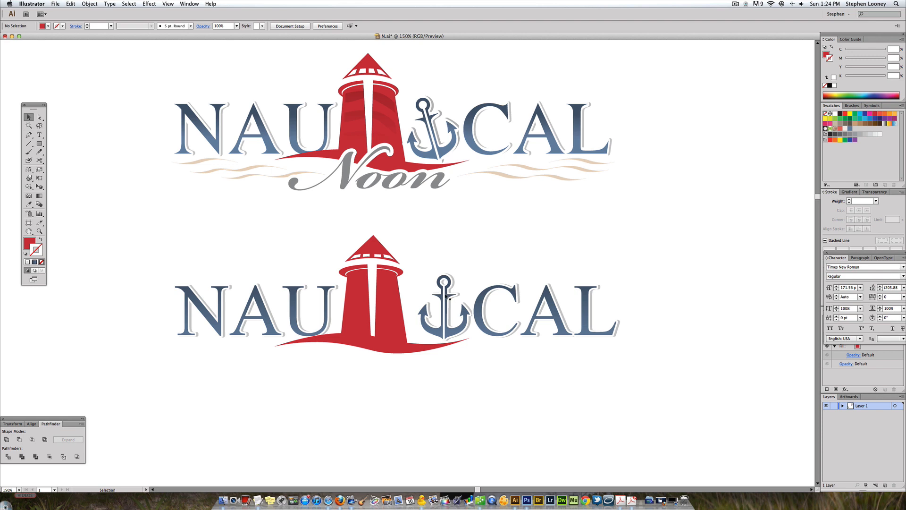
pyautogui.moveTo(412, 263); pyautogui.dragTo(473, 339)
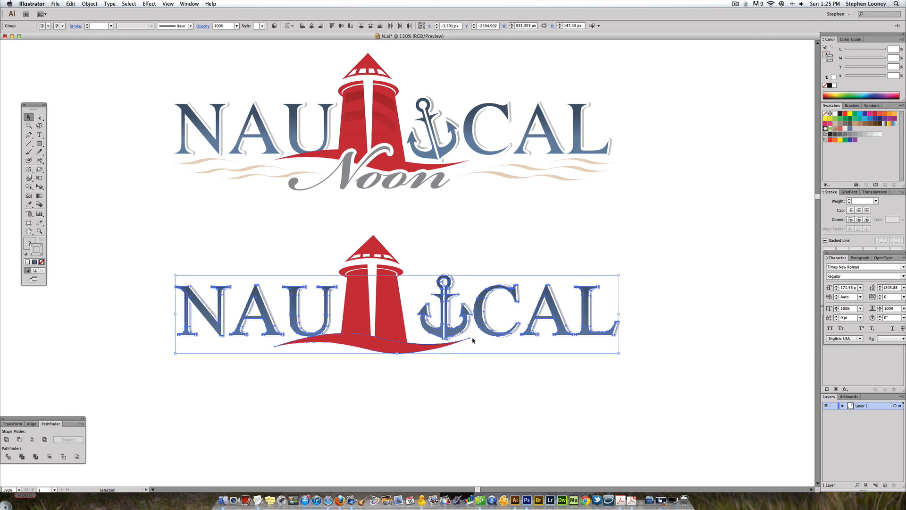
pyautogui.click(468, 250)
pyautogui.press('a')
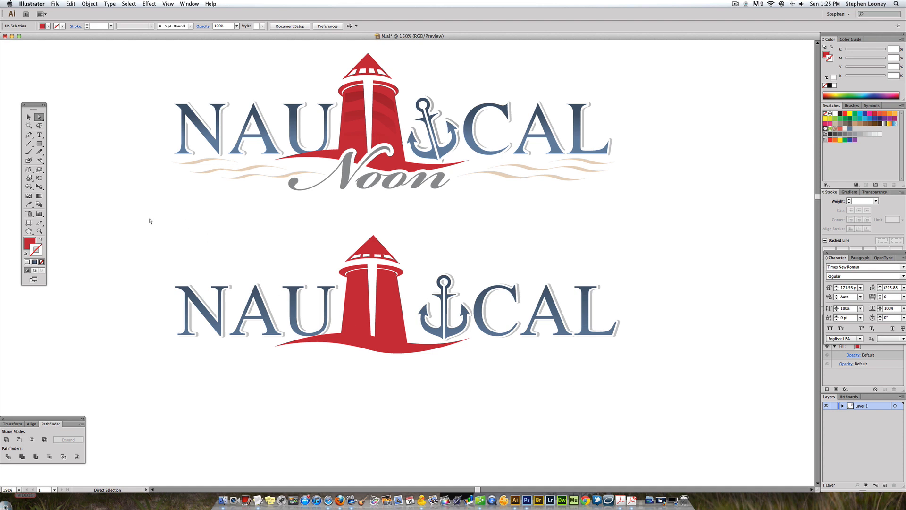
# - Lock the NAU letters, lighthouse, red wave and CAL letters of the new logo, leaving only its anchor selectable
pyautogui.moveTo(153, 215); pyautogui.dragTo(416, 373)
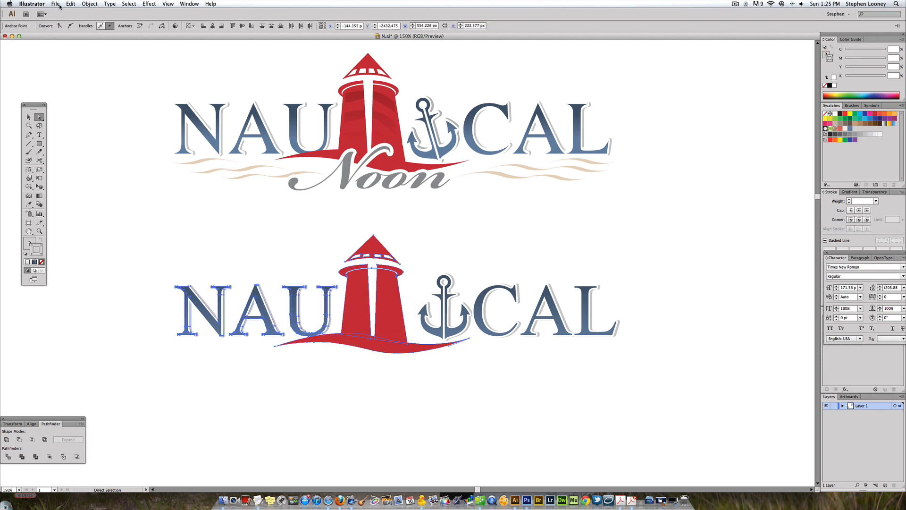
pyautogui.click(97, 3)
pyautogui.moveTo(110, 44)
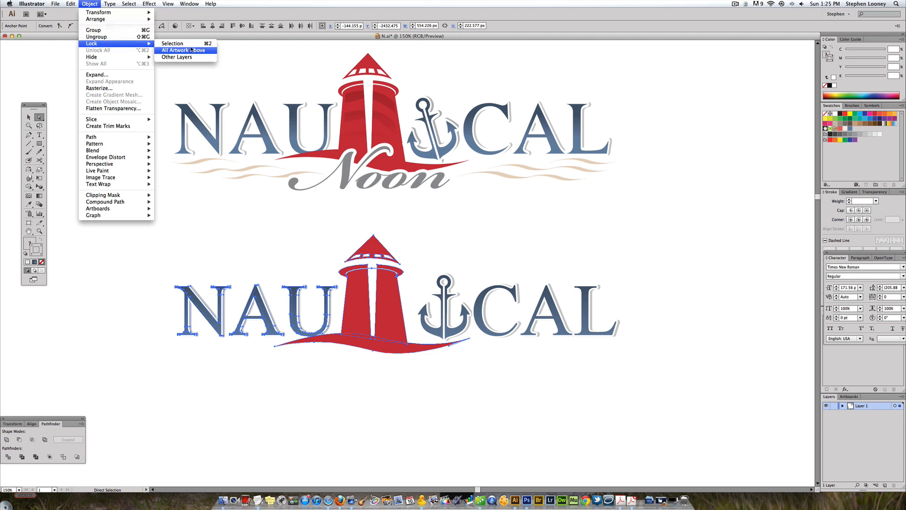
pyautogui.click(202, 44)
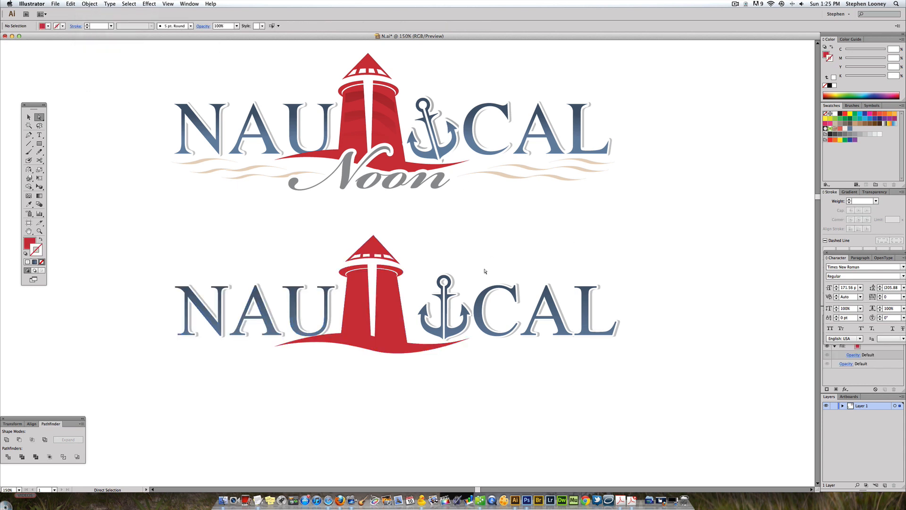
pyautogui.moveTo(666, 367); pyautogui.dragTo(474, 267)
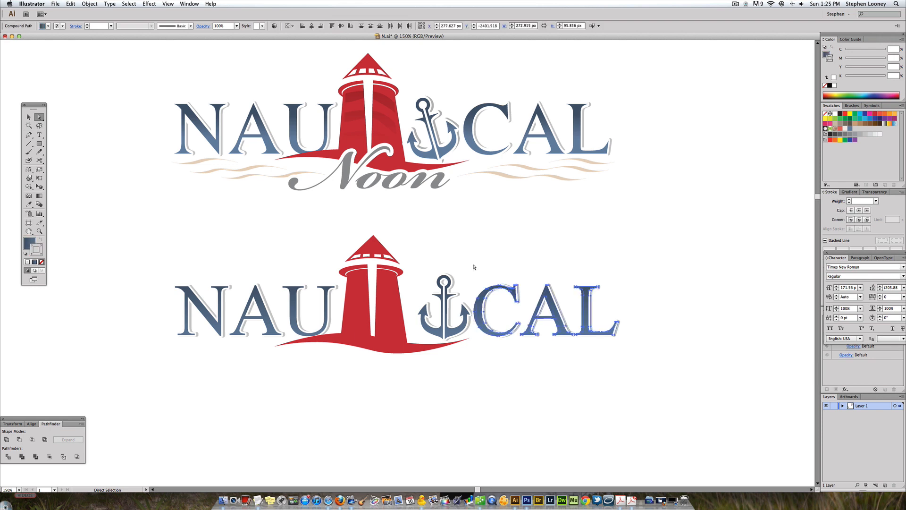
pyautogui.click(459, 274)
pyautogui.moveTo(399, 262); pyautogui.dragTo(195, 267)
pyautogui.moveTo(540, 352); pyautogui.dragTo(340, 268)
pyautogui.moveTo(319, 237); pyautogui.dragTo(599, 412)
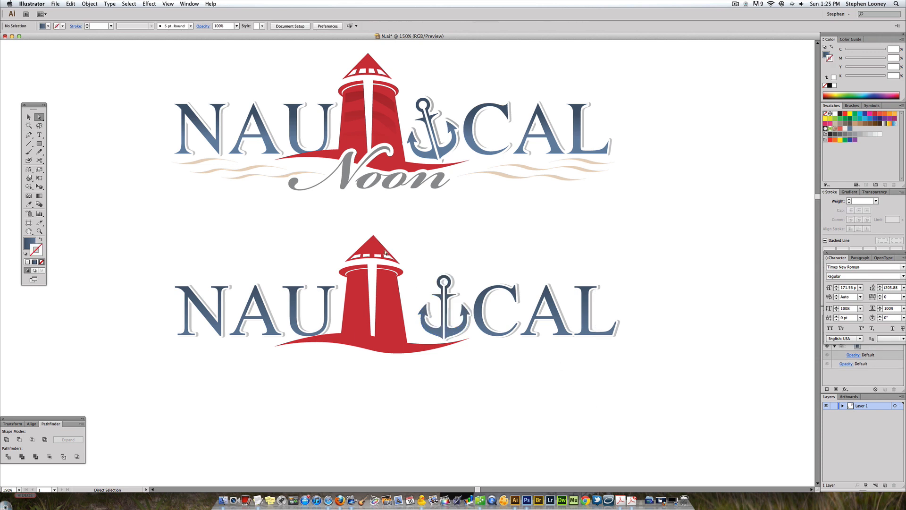
# - Tilt the new logo's anchor slightly counterclockwise with Free Transform and move it slightly closer to the lighthouse
pyautogui.moveTo(389, 258); pyautogui.dragTo(481, 306)
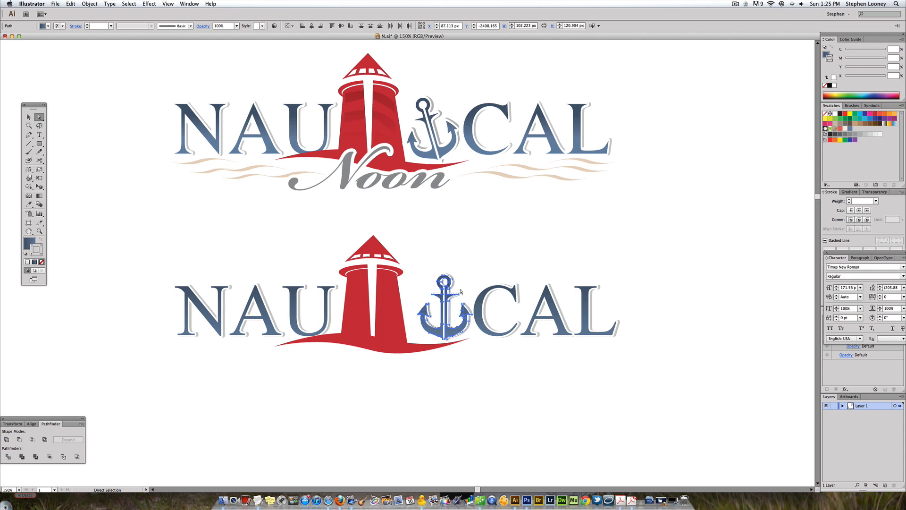
pyautogui.press('e')
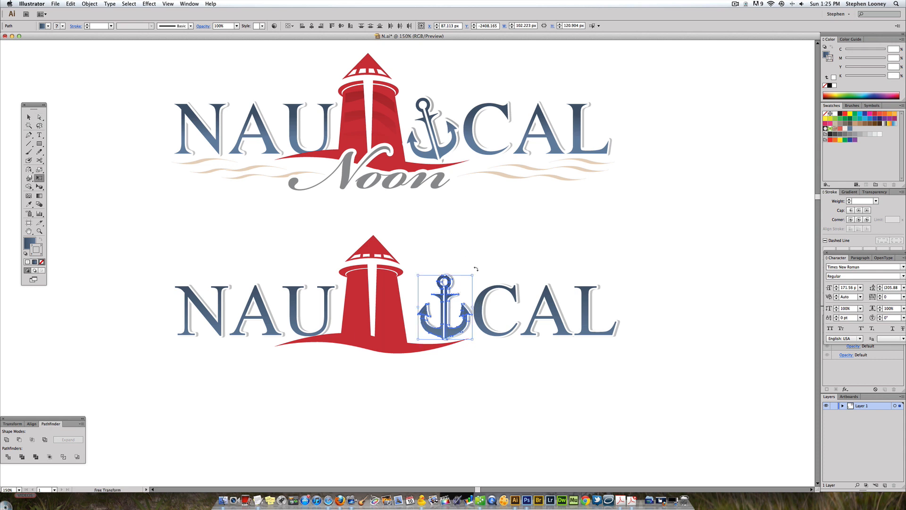
pyautogui.moveTo(477, 271); pyautogui.dragTo(468, 266)
pyautogui.moveTo(445, 316); pyautogui.dragTo(437, 317)
pyautogui.press('a')
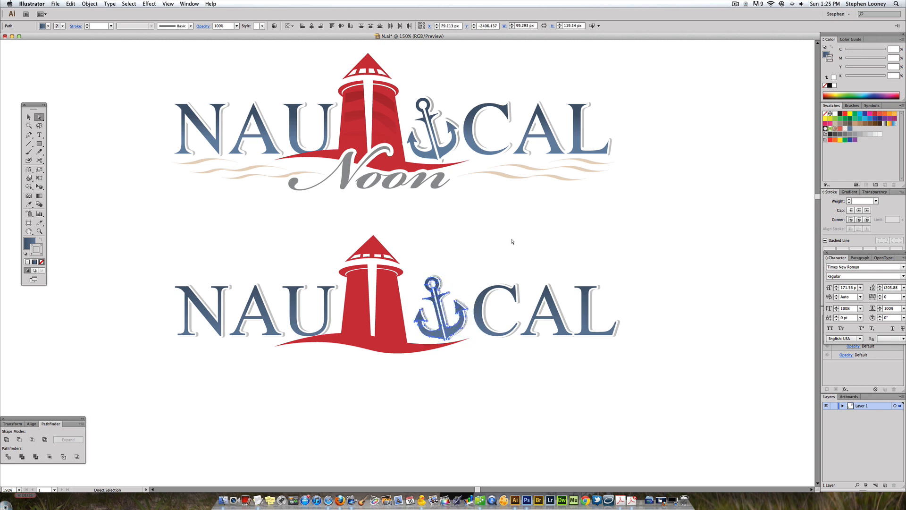
pyautogui.click(513, 241)
# - Duplicate the red wave from the lighthouse base into the blank space below NAU
pyautogui.keyDown('alt'); pyautogui.keyDown('super'); pyautogui.click(450, 274); pyautogui.keyUp('super'); pyautogui.keyUp('alt')
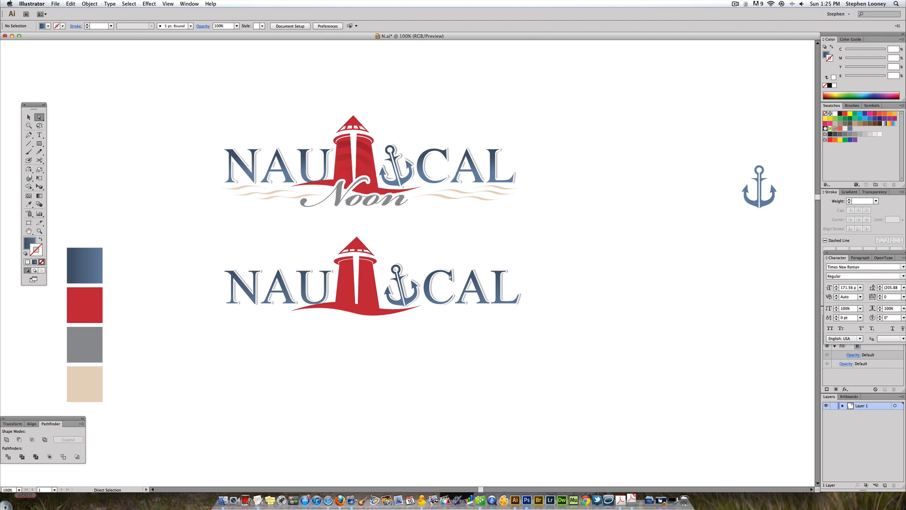
pyautogui.press('v')
pyautogui.moveTo(414, 253); pyautogui.dragTo(431, 276)
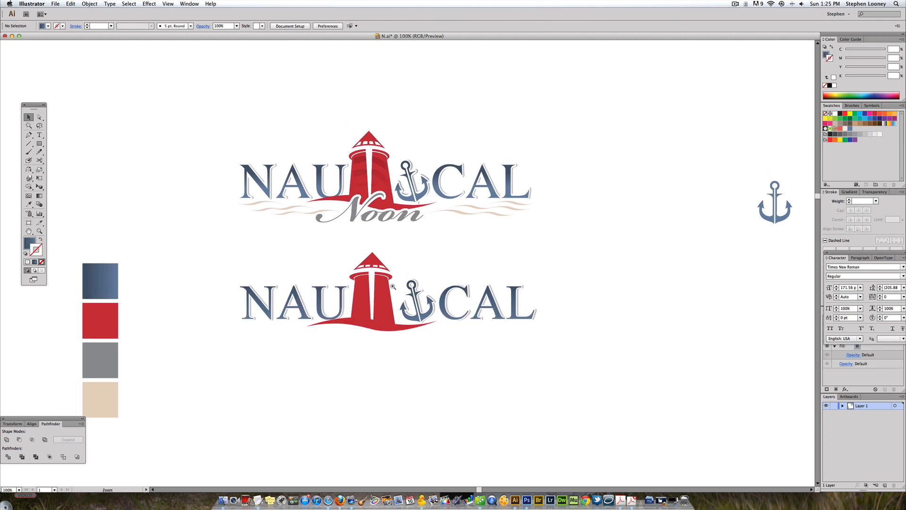
pyautogui.click(393, 286)
pyautogui.moveTo(447, 238); pyautogui.dragTo(439, 272)
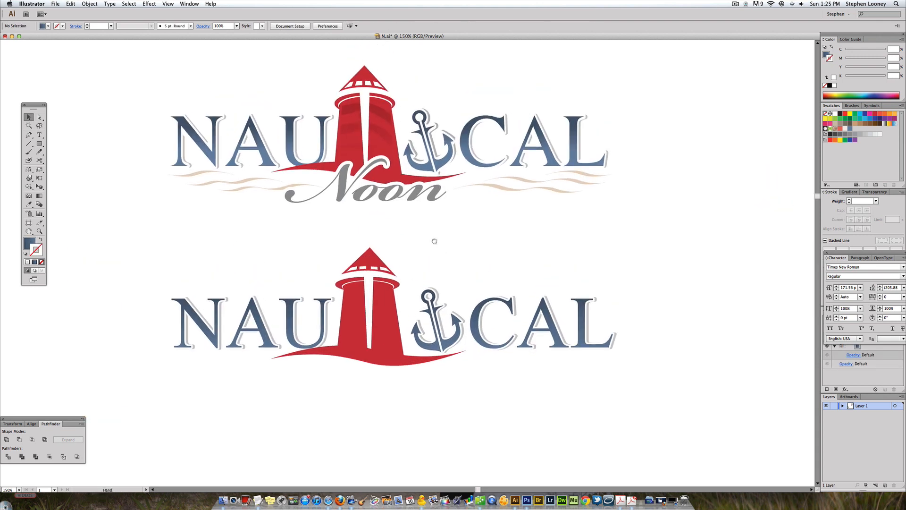
pyautogui.moveTo(434, 241); pyautogui.dragTo(443, 241)
pyautogui.press('a')
pyautogui.keyDown('alt'); pyautogui.click(377, 361); pyautogui.keyUp('alt')
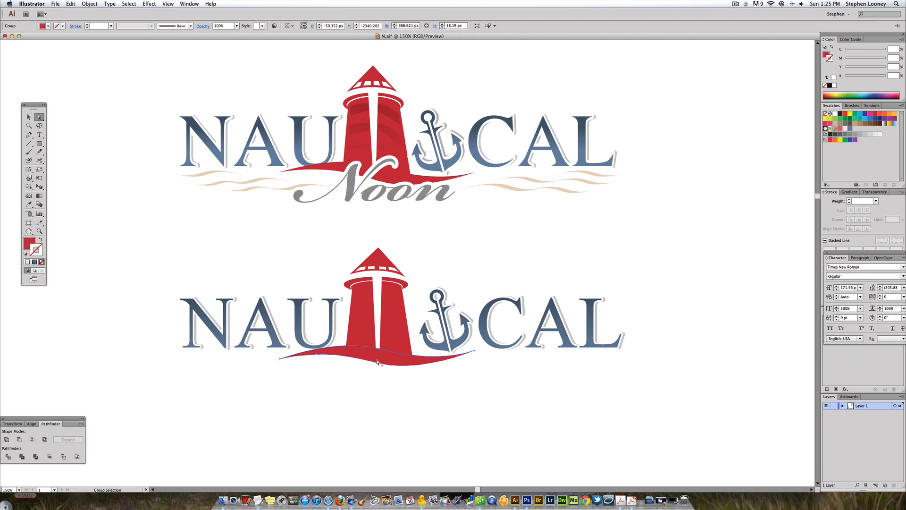
pyautogui.moveTo(379, 361); pyautogui.dragTo(304, 406)
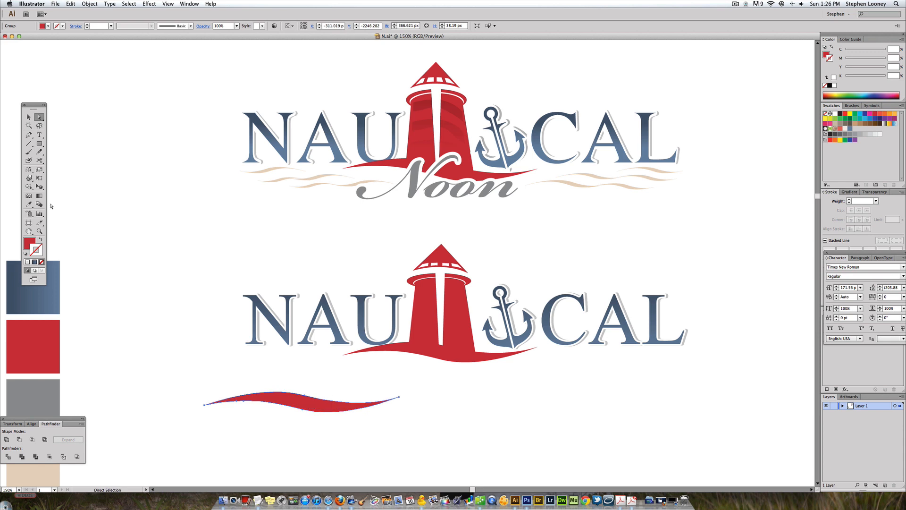
# - Recolor the duplicated wave by sampling the beige color swatch with the Eyedropper
pyautogui.click(29, 204)
pyautogui.scroll(-5, 211, 314)
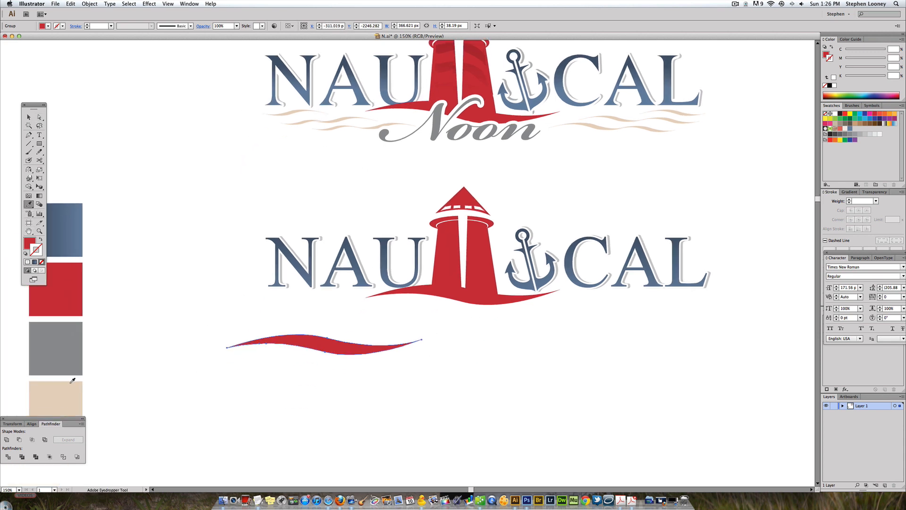
pyautogui.click(68, 383)
pyautogui.click(29, 117)
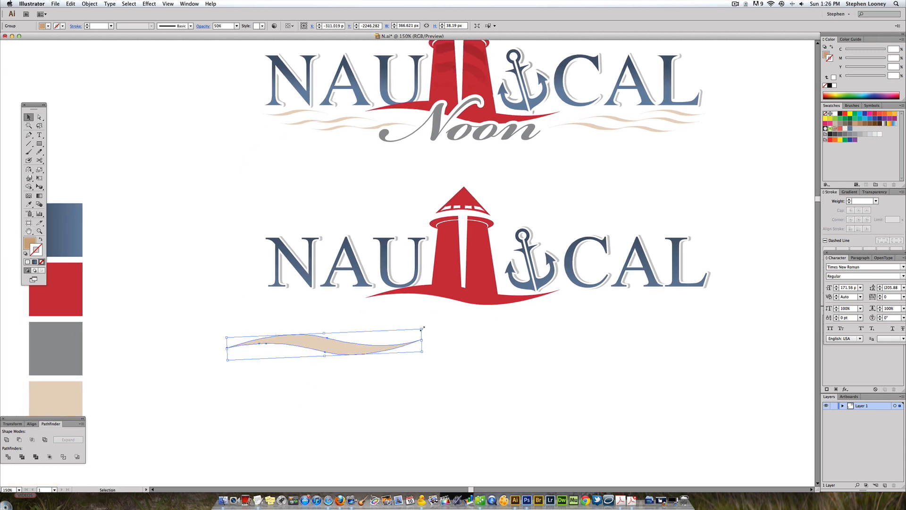
# - Shrink the beige wave and duplicate it into three staggered rows of small waves under NAU
pyautogui.moveTo(423, 327); pyautogui.dragTo(323, 309)
pyautogui.keyDown('shift'); pyautogui.click(302, 300); pyautogui.keyUp('shift')
pyautogui.press('super+shift+a')
pyautogui.moveTo(380, 323); pyautogui.dragTo(341, 320)
pyautogui.press('super+shift+a')
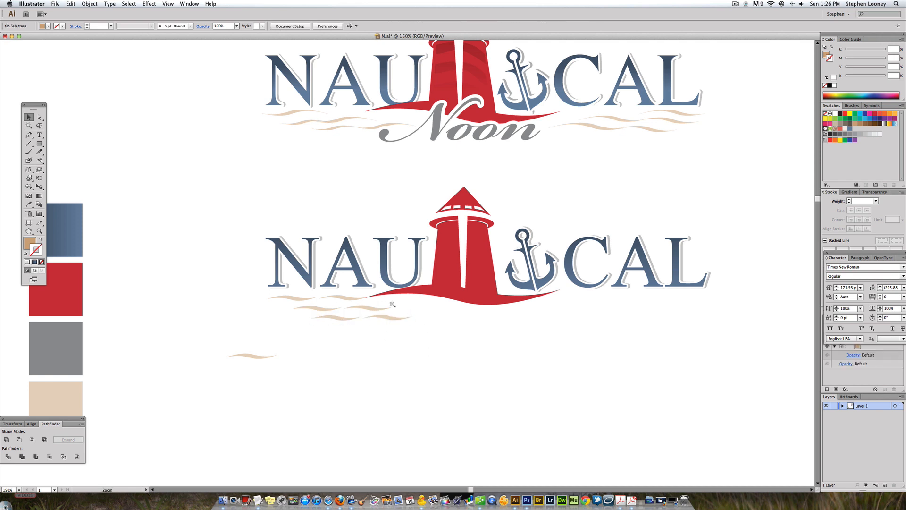
# - Copy the three rows of beige waves from under NAU to under CAL
pyautogui.press('super+minus')
pyautogui.scroll(4, 369, 307)
pyautogui.moveTo(407, 319); pyautogui.dragTo(542, 302)
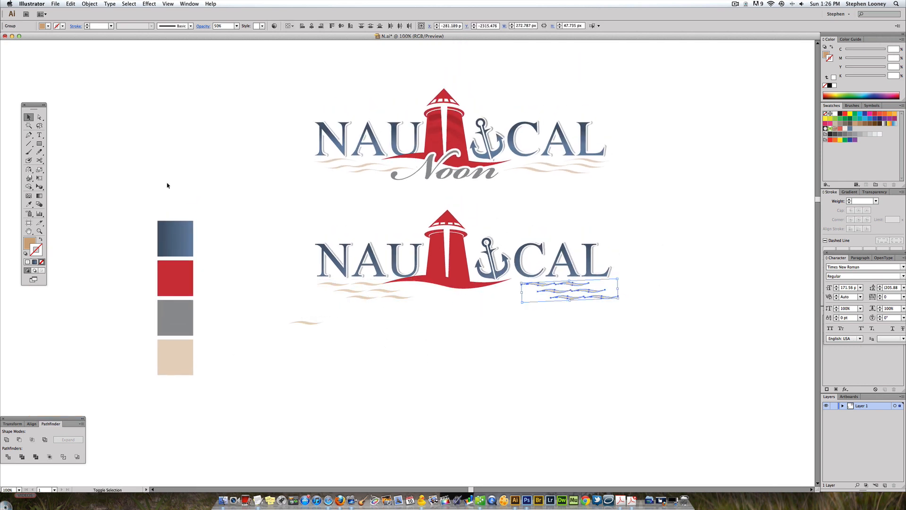
# - Mirror the copied wave rows horizontally with Reflect and shift them slightly toward the anchor under CAL
pyautogui.click(29, 170)
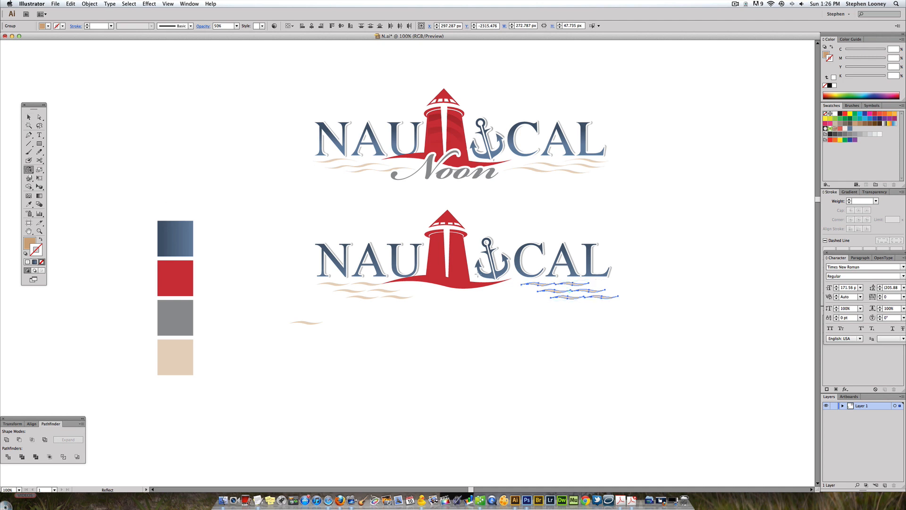
pyautogui.moveTo(698, 308); pyautogui.dragTo(667, 298)
pyautogui.press('v')
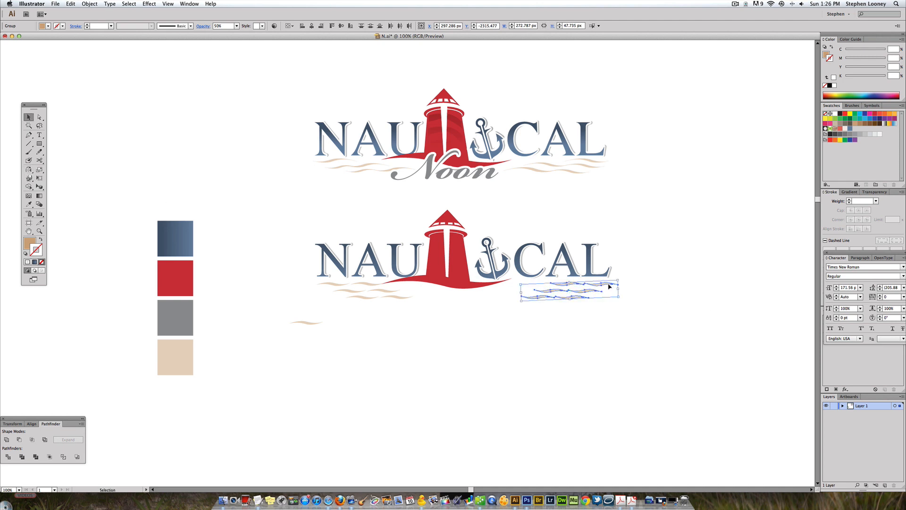
pyautogui.moveTo(607, 284); pyautogui.dragTo(597, 285)
pyautogui.click(331, 295)
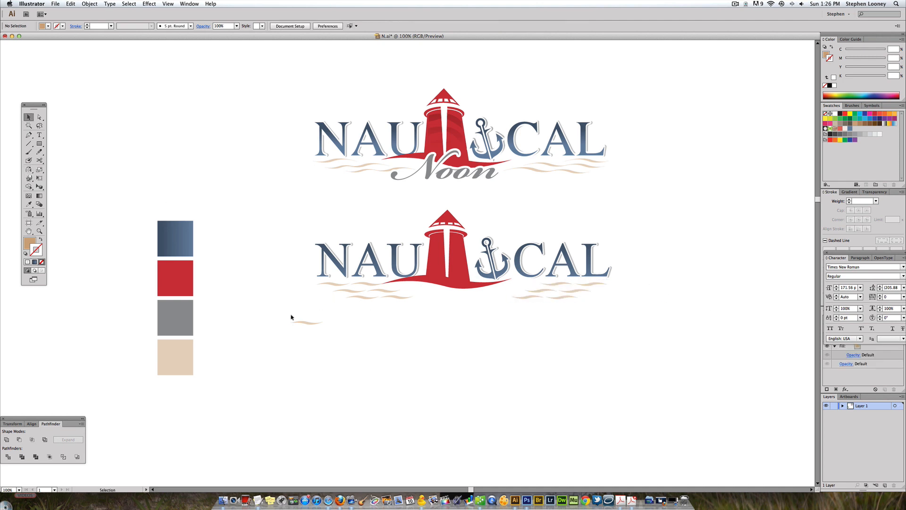
# - Delete the leftover small beige wave below the new logo
pyautogui.moveTo(291, 317); pyautogui.dragTo(338, 340)
pyautogui.press('Delete')
pyautogui.press('space')
pyautogui.moveTo(381, 283); pyautogui.dragTo(348, 292)
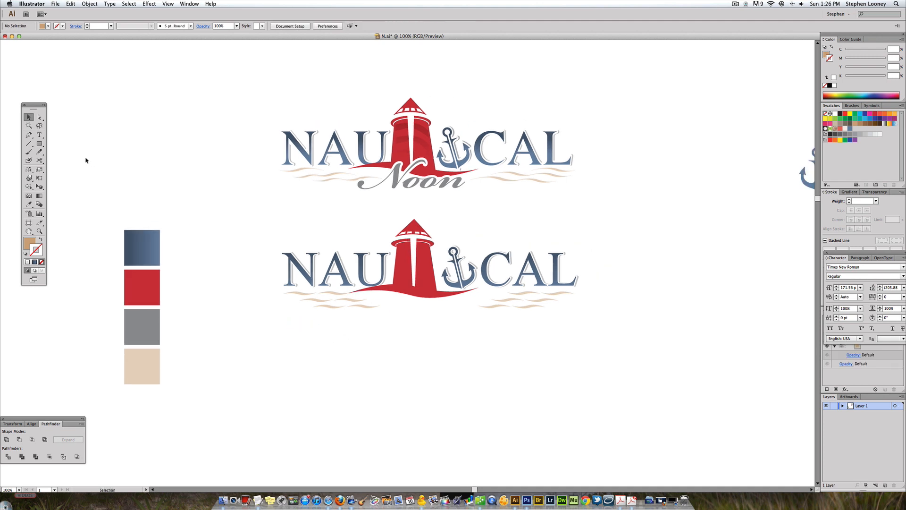
# - Draw a closed curved band across the upper part of the new lighthouse tower with the Pen tool, modelled on the original's shading bands
pyautogui.click(437, 305)
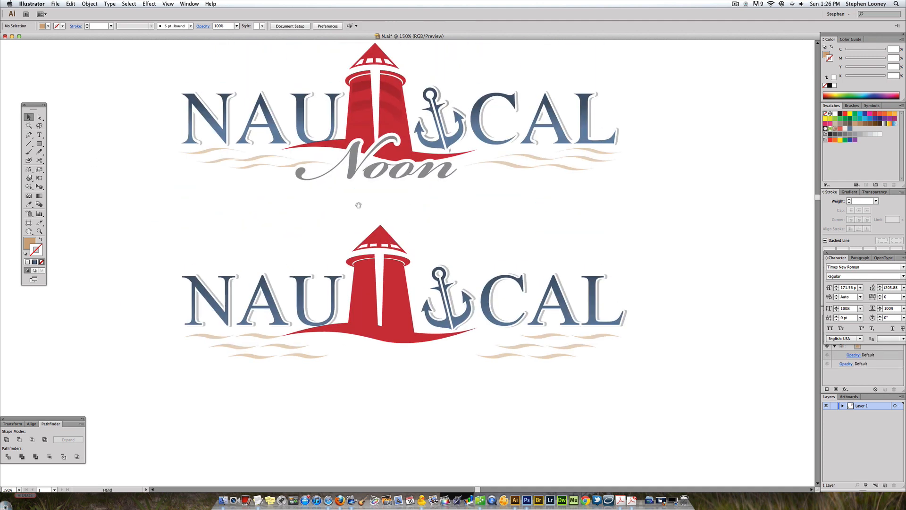
pyautogui.click(364, 125)
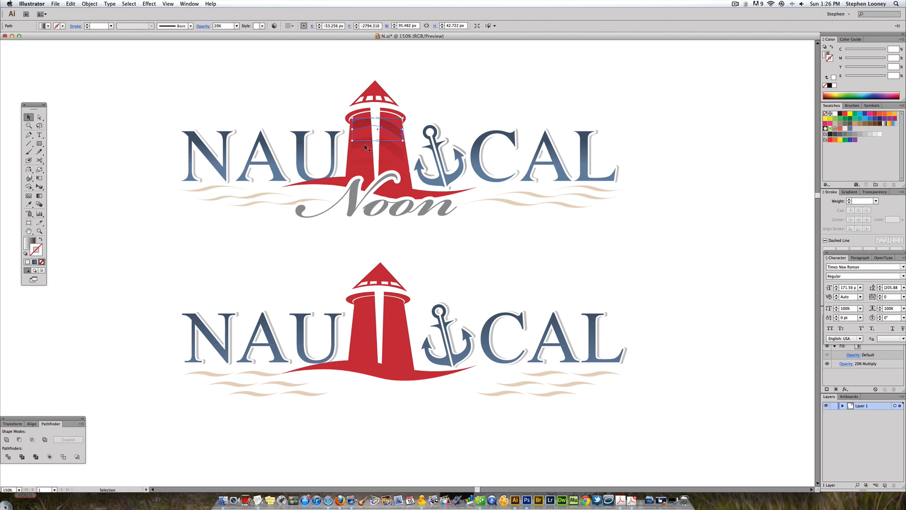
pyautogui.click(366, 143)
pyautogui.click(478, 229)
pyautogui.click(29, 135)
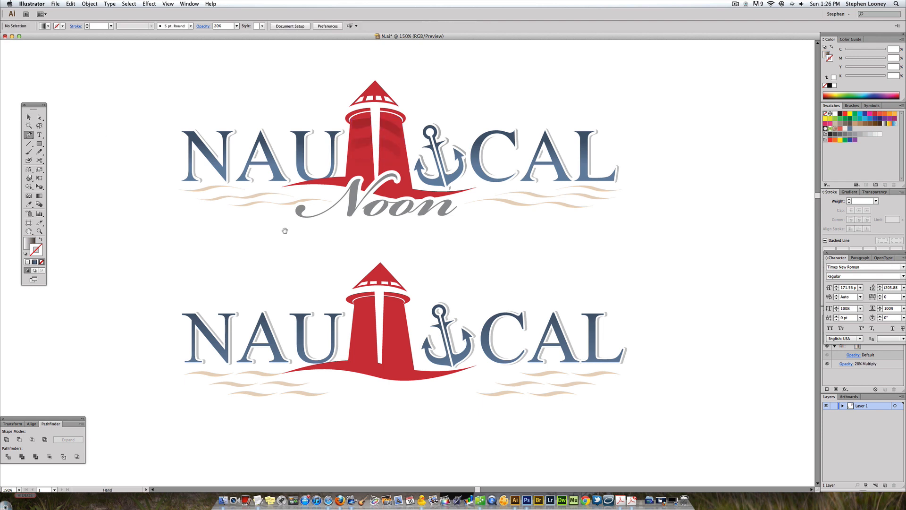
pyautogui.scroll(-3, 361, 293)
pyautogui.click(348, 271)
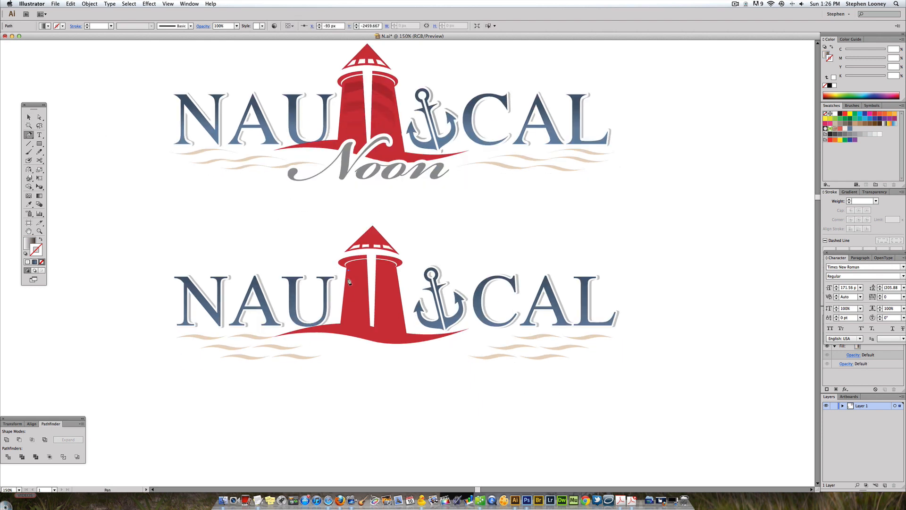
pyautogui.click(348, 279)
pyautogui.moveTo(371, 276); pyautogui.dragTo(389, 279)
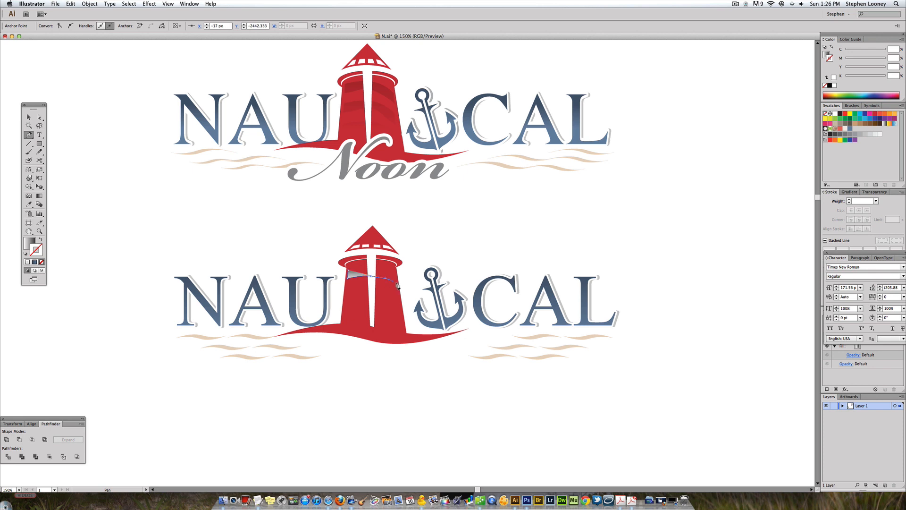
pyautogui.click(394, 281)
pyautogui.click(394, 271)
pyautogui.moveTo(329, 276); pyautogui.dragTo(328, 277)
# - Duplicate the curved band twice straight down the tower to make three evenly spaced stripes
pyautogui.click(28, 117)
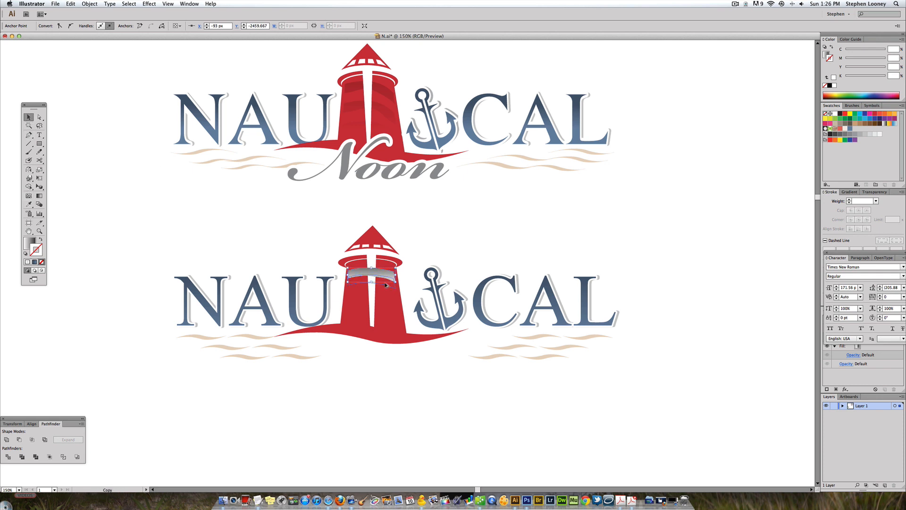
pyautogui.moveTo(385, 283); pyautogui.dragTo(384, 310)
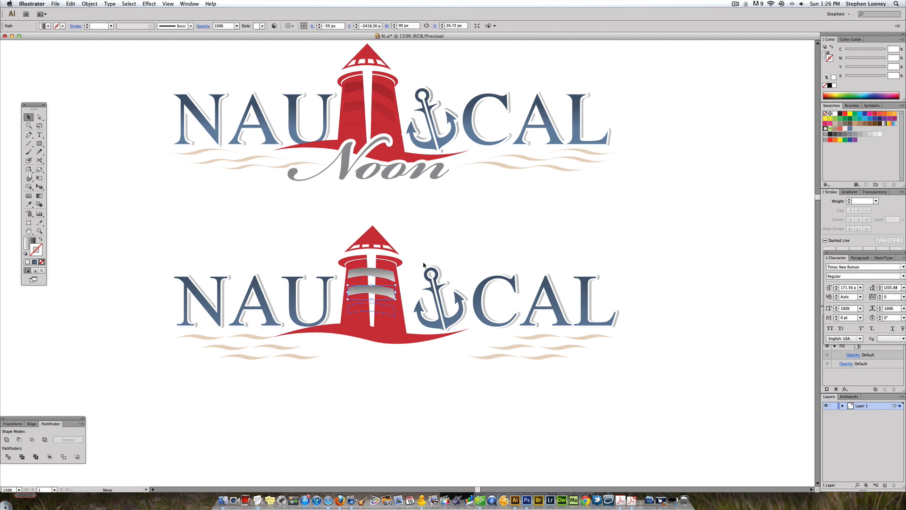
pyautogui.click(423, 265)
# - Apply one continuous vertical gradient across all three bands, dark on the upper band and fading to light on the lowest
pyautogui.click(386, 310)
pyautogui.keyDown('shift'); pyautogui.click(387, 292); pyautogui.keyUp('shift')
pyautogui.keyDown('shift'); pyautogui.click(387, 275); pyautogui.keyUp('shift')
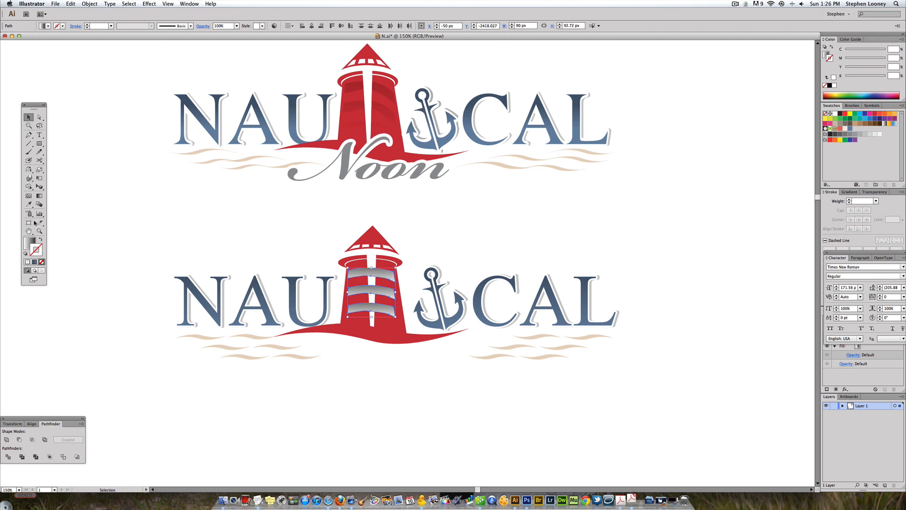
pyautogui.click(39, 196)
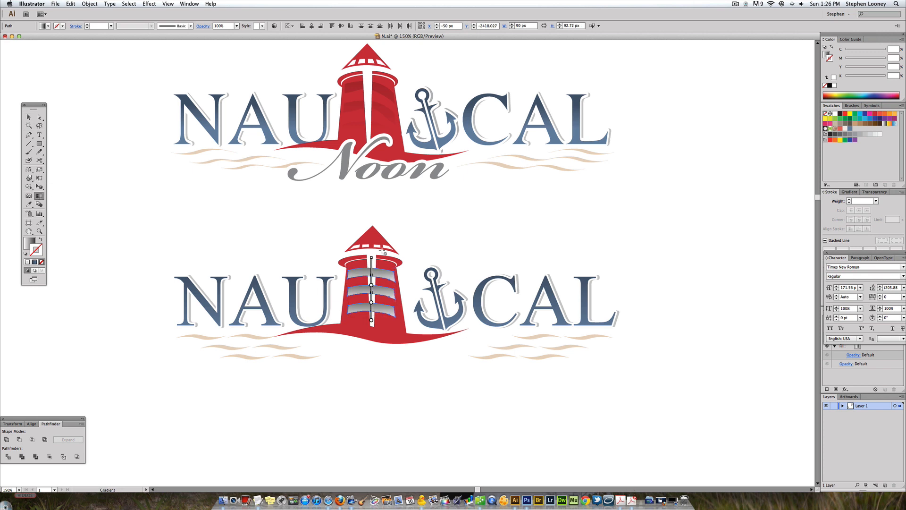
pyautogui.moveTo(390, 267)
pyautogui.mouseDown()
pyautogui.moveTo(390, 320)
pyautogui.moveTo(387, 248)
pyautogui.mouseUp()
pyautogui.press('super+z')
pyautogui.moveTo(384, 327); pyautogui.dragTo(385, 273)
# - Set the three bands' blending mode to Multiply and their opacity to 20%
pyautogui.press('super+equal')
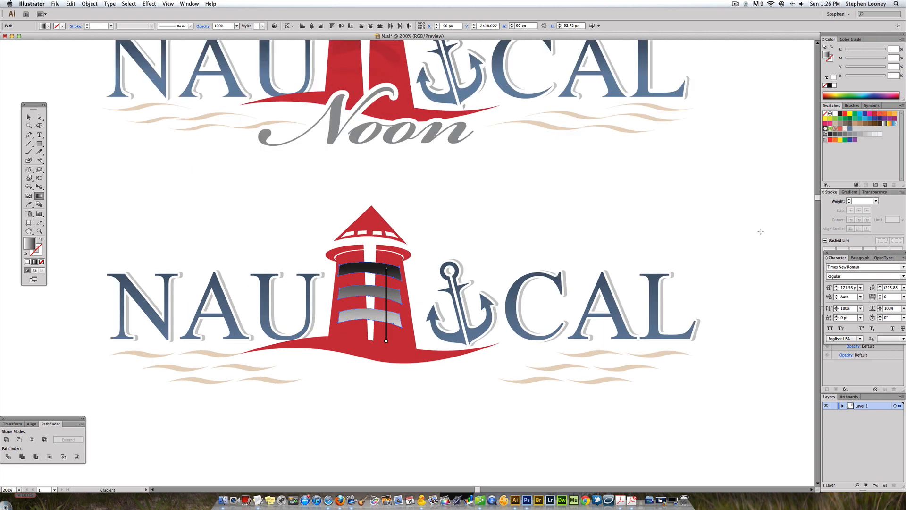
pyautogui.click(875, 191)
pyautogui.click(841, 201)
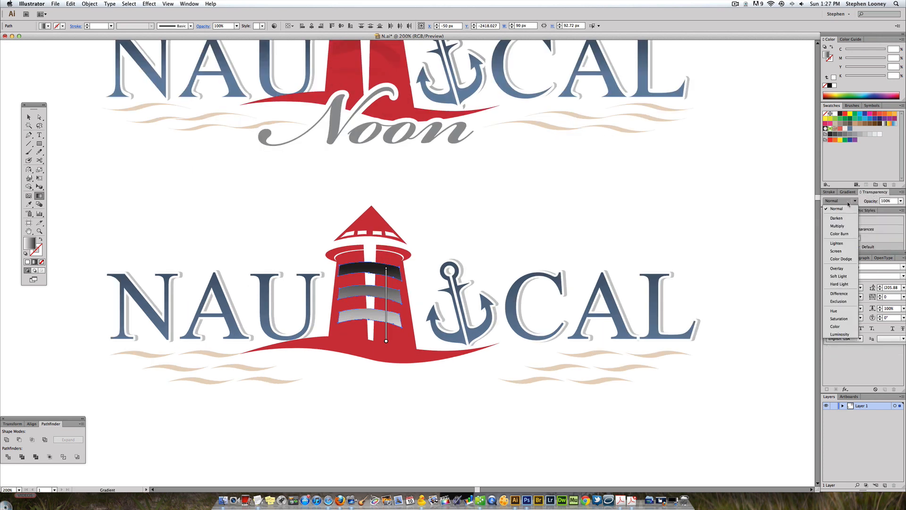
pyautogui.click(838, 226)
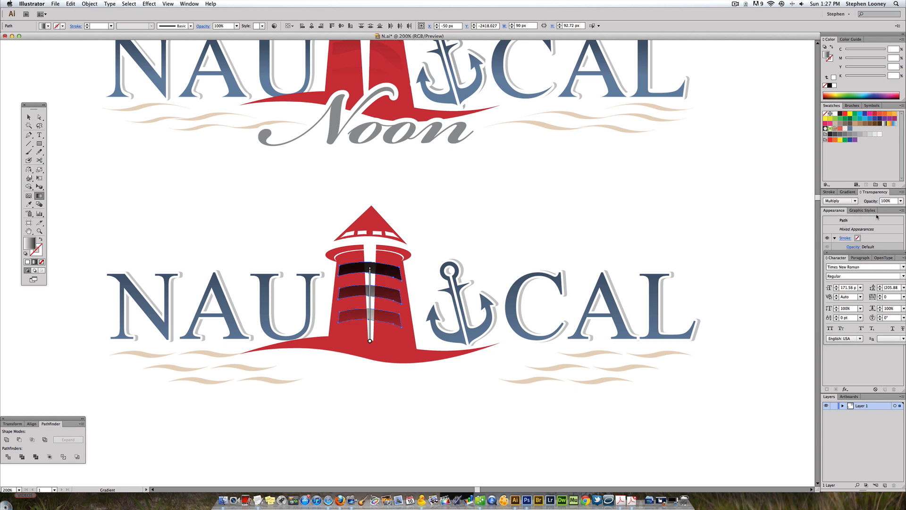
pyautogui.click(901, 201)
pyautogui.click(890, 224)
pyautogui.press('v')
pyautogui.click(491, 204)
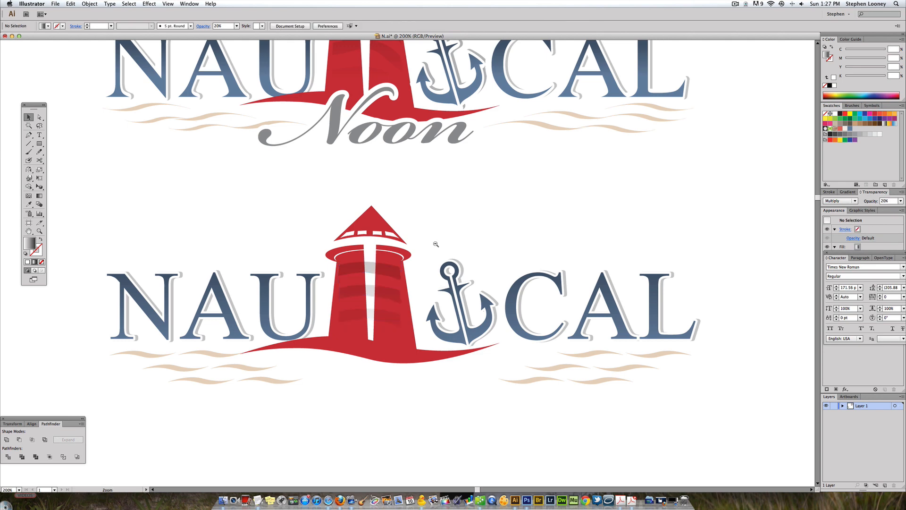
# - Adjust the end edges of the three bands with Direct Selection so they widen downward with the tower's taper
pyautogui.press('super+minus')
pyautogui.moveTo(278, 202); pyautogui.dragTo(527, 407)
pyautogui.moveTo(404, 208); pyautogui.dragTo(482, 285)
pyautogui.keyDown('alt'); pyautogui.keyDown('super'); pyautogui.click(416, 257); pyautogui.keyUp('super'); pyautogui.keyUp('alt')
pyautogui.keyDown('alt'); pyautogui.keyDown('super'); pyautogui.click(416, 257); pyautogui.keyUp('super'); pyautogui.keyUp('alt')
pyautogui.keyDown('alt'); pyautogui.keyDown('super'); pyautogui.click(417, 257); pyautogui.keyUp('super'); pyautogui.keyUp('alt')
pyautogui.keyDown('alt'); pyautogui.keyDown('super'); pyautogui.click(416, 257); pyautogui.keyUp('super'); pyautogui.keyUp('alt')
pyautogui.moveTo(354, 238); pyautogui.dragTo(522, 374)
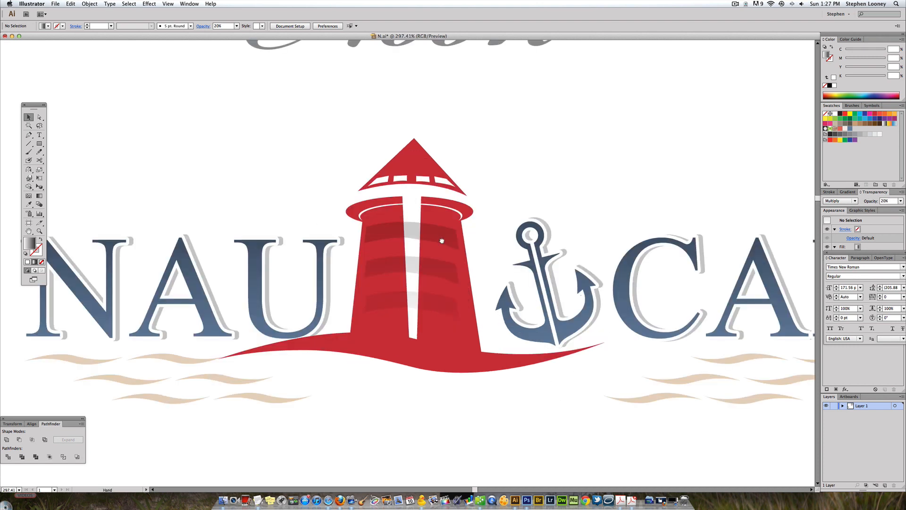
pyautogui.moveTo(458, 243); pyautogui.dragTo(463, 252)
pyautogui.press('a')
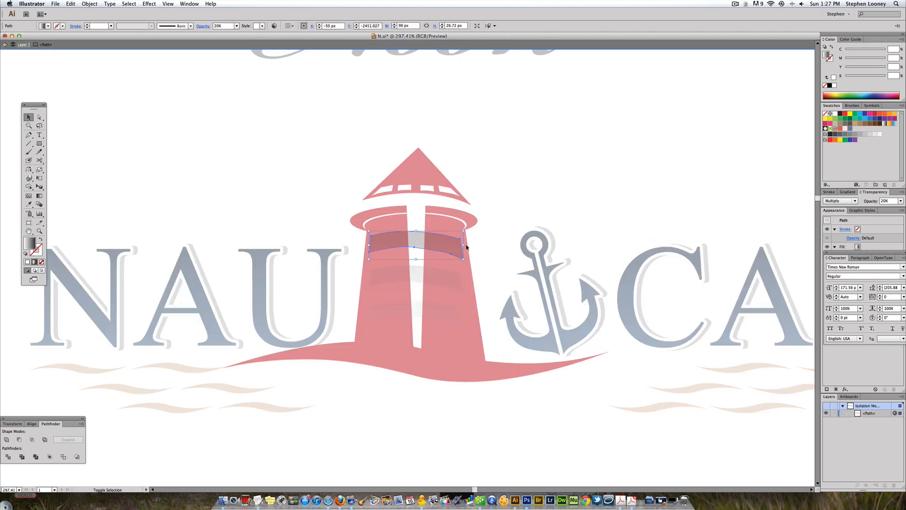
pyautogui.click(460, 245)
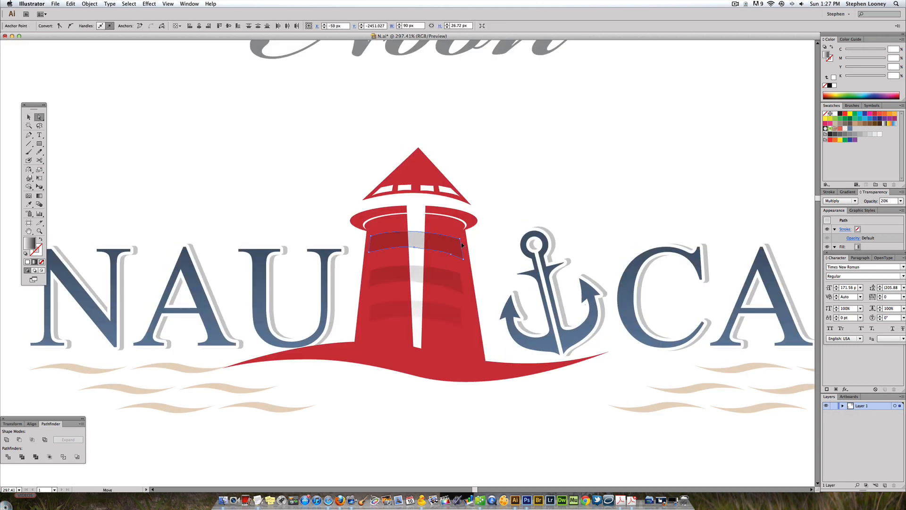
pyautogui.click(463, 283)
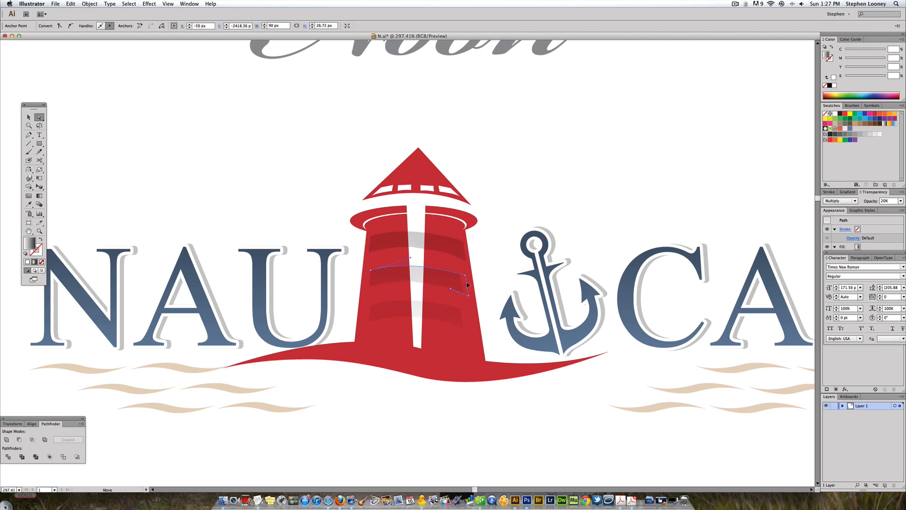
pyautogui.click(468, 321)
pyautogui.moveTo(364, 317); pyautogui.dragTo(364, 317)
pyautogui.click(486, 211)
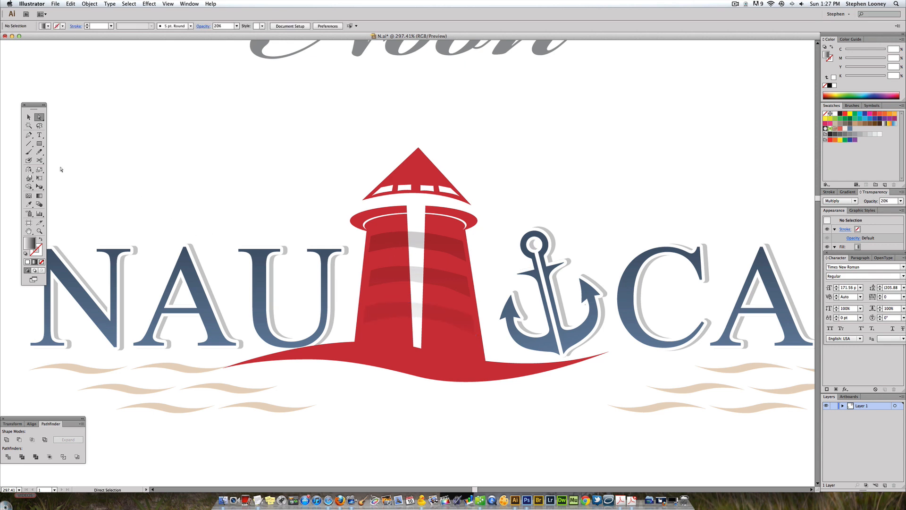
# - Draw a four-sided cutter shape with the Pen tool where the top band crosses the tower's white centre strip
pyautogui.press('p')
pyautogui.moveTo(295, 118); pyautogui.dragTo(540, 404)
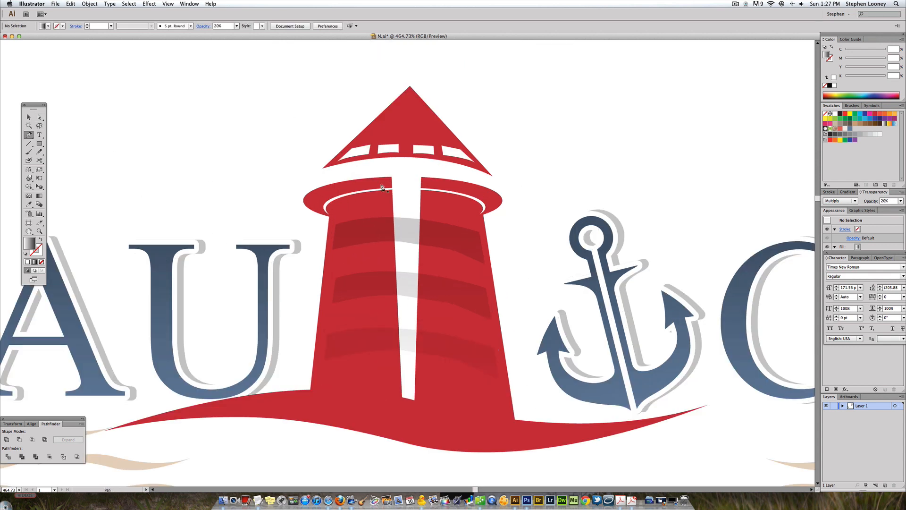
pyautogui.click(393, 213)
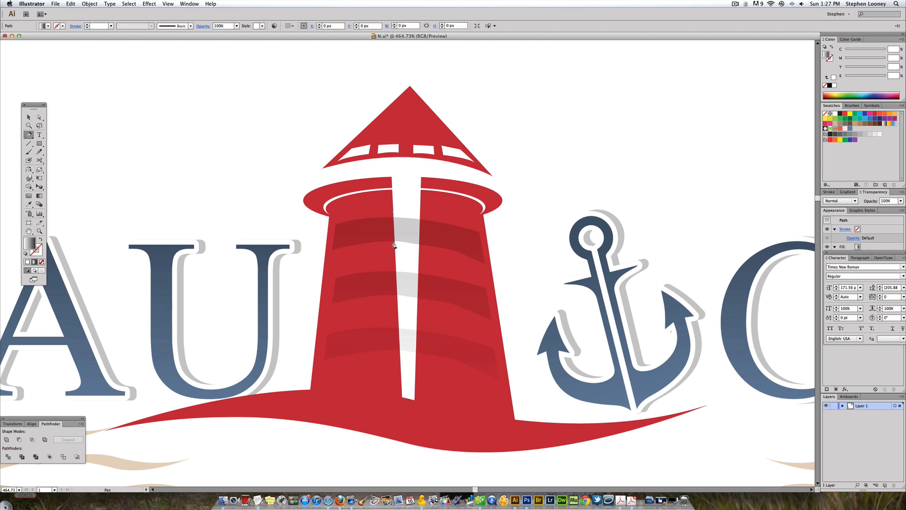
pyautogui.click(395, 244)
pyautogui.click(420, 246)
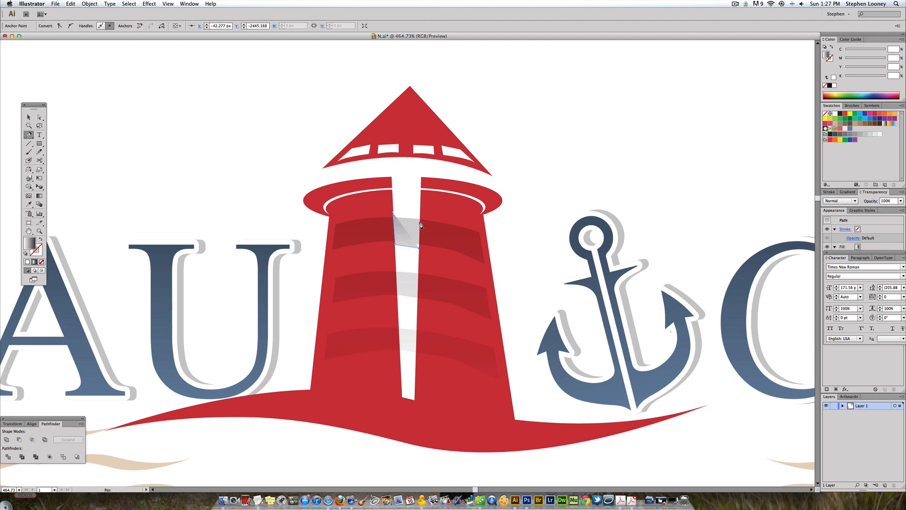
pyautogui.click(419, 215)
pyautogui.click(393, 214)
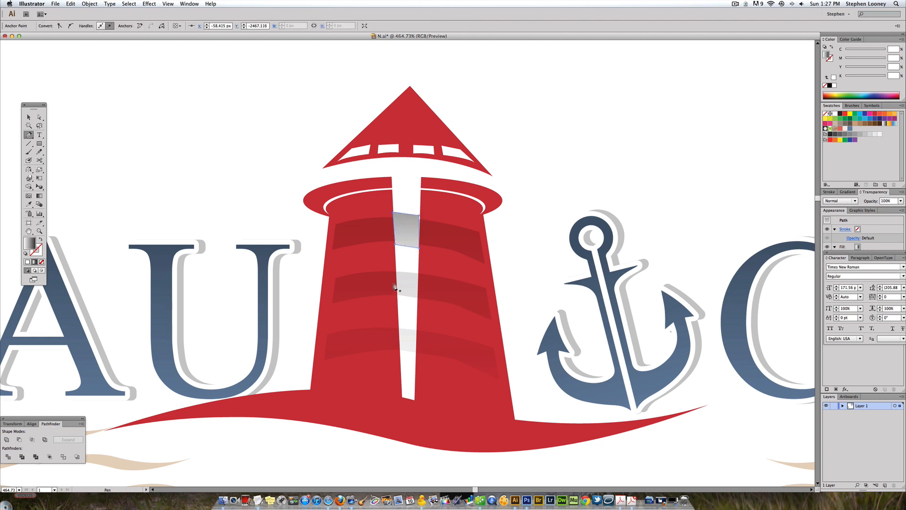
# - Draw matching four-sided cutter shapes where the middle and bottom bands cross the white centre strip
pyautogui.click(395, 269)
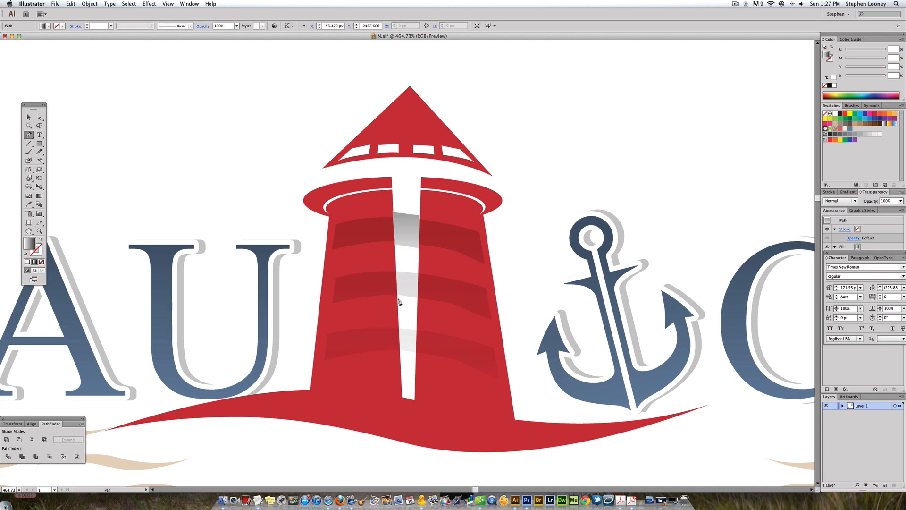
pyautogui.click(398, 299)
pyautogui.click(417, 300)
pyautogui.click(417, 272)
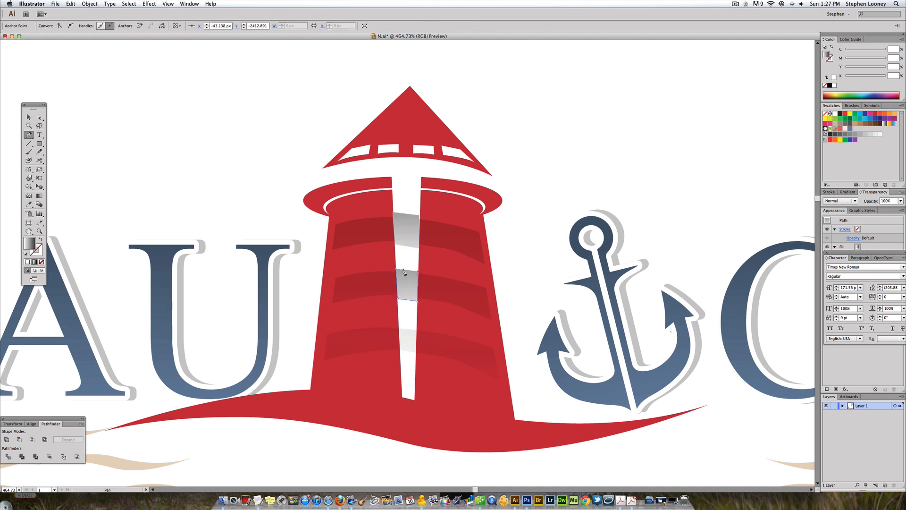
pyautogui.click(396, 269)
pyautogui.click(398, 325)
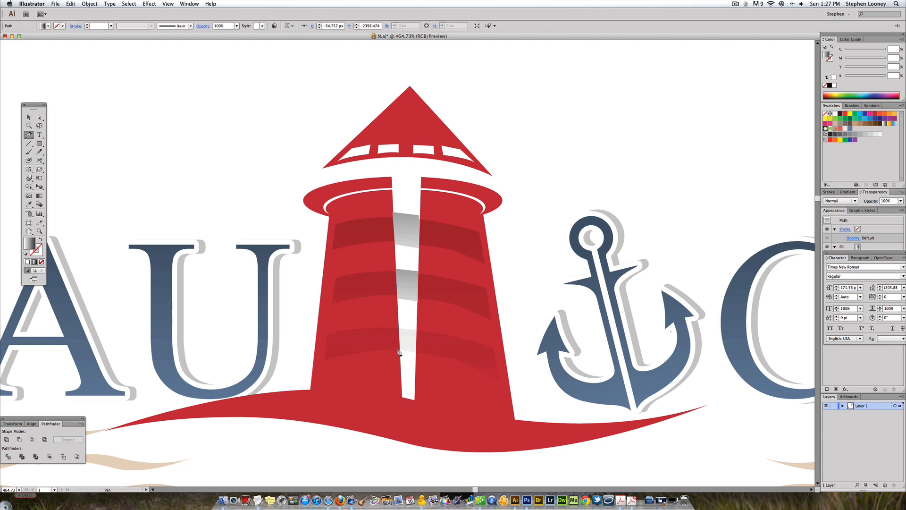
pyautogui.click(400, 353)
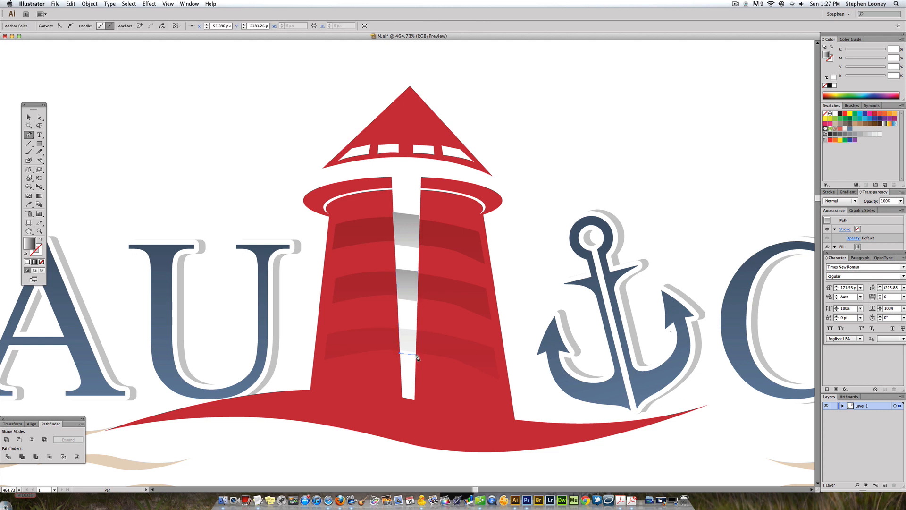
pyautogui.click(416, 327)
pyautogui.click(399, 326)
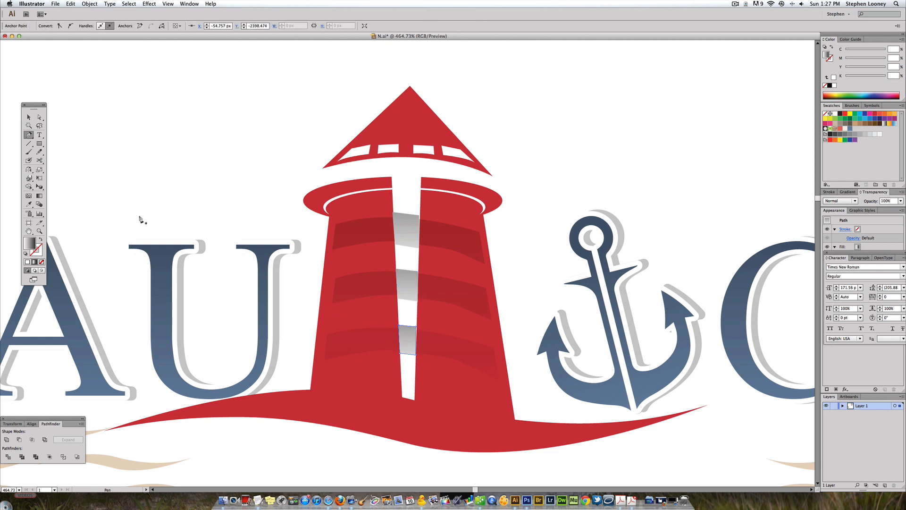
pyautogui.click(380, 337)
pyautogui.click(241, 181)
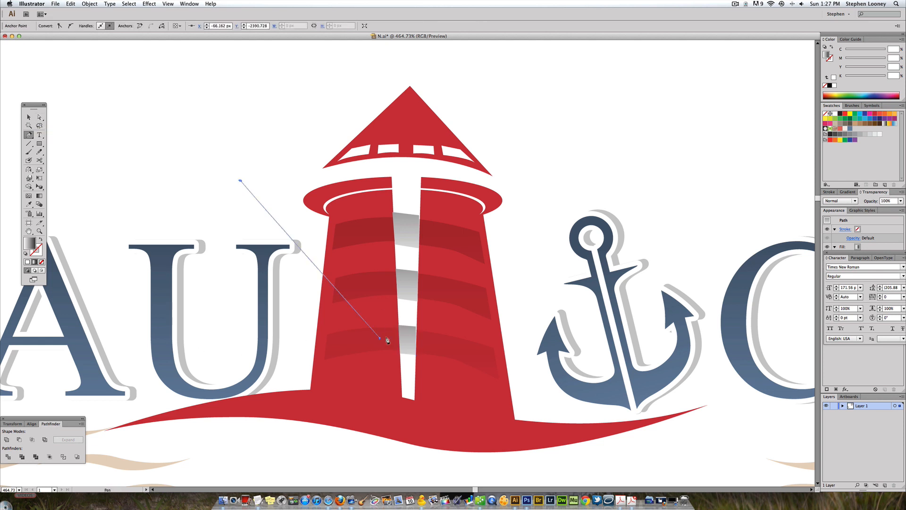
pyautogui.keyDown('super'); pyautogui.click(257, 227); pyautogui.keyUp('super')
# - Subtract the bottom cutter shape from the lowest band with Minus Front, clearing the white centre strip
pyautogui.press('a')
pyautogui.click(381, 340)
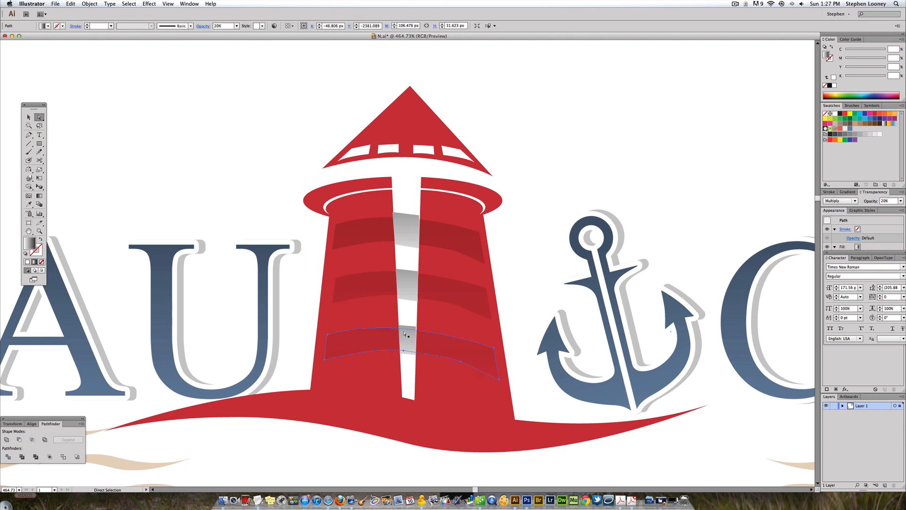
pyautogui.keyDown('shift'); pyautogui.click(407, 329); pyautogui.keyUp('shift')
pyautogui.click(19, 439)
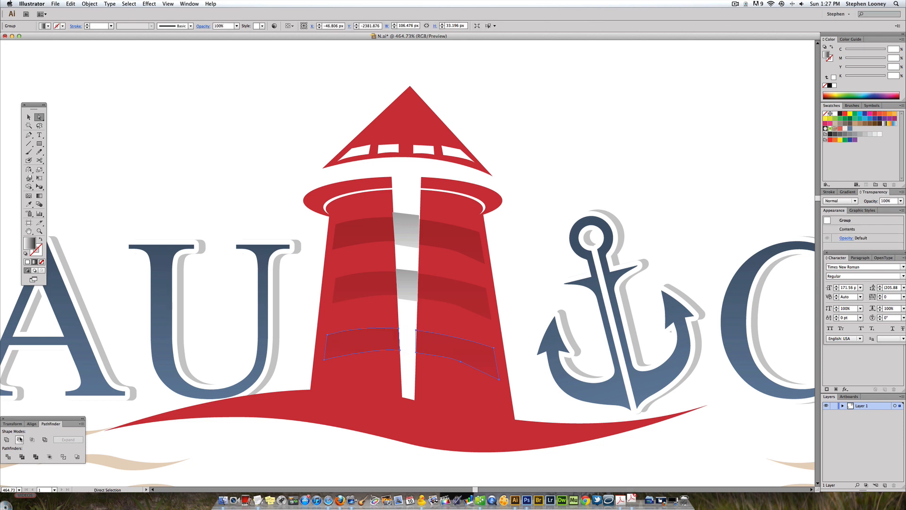
# - Subtract the remaining cutter shapes from the middle and top bands with Minus Front
pyautogui.click(400, 286)
pyautogui.keyDown('shift'); pyautogui.click(384, 282); pyautogui.keyUp('shift')
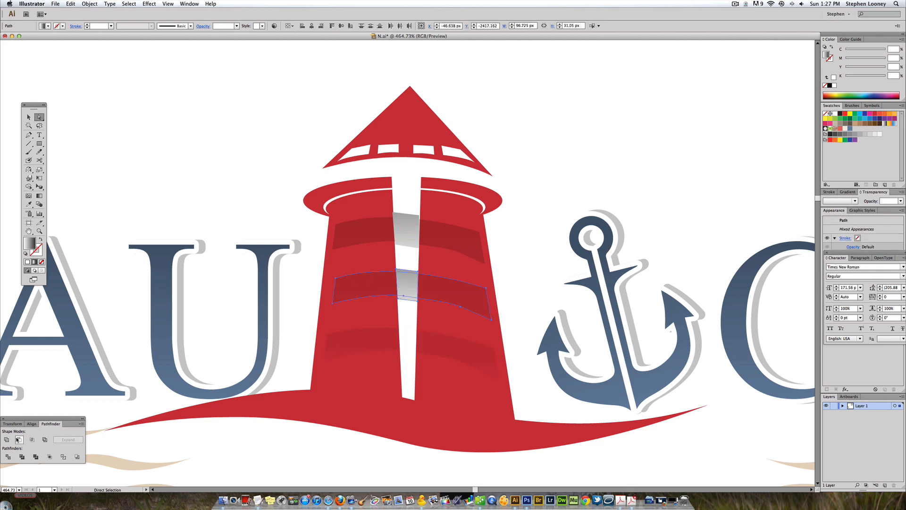
pyautogui.click(20, 439)
pyautogui.click(406, 227)
pyautogui.keyDown('shift'); pyautogui.click(384, 231); pyautogui.keyUp('shift')
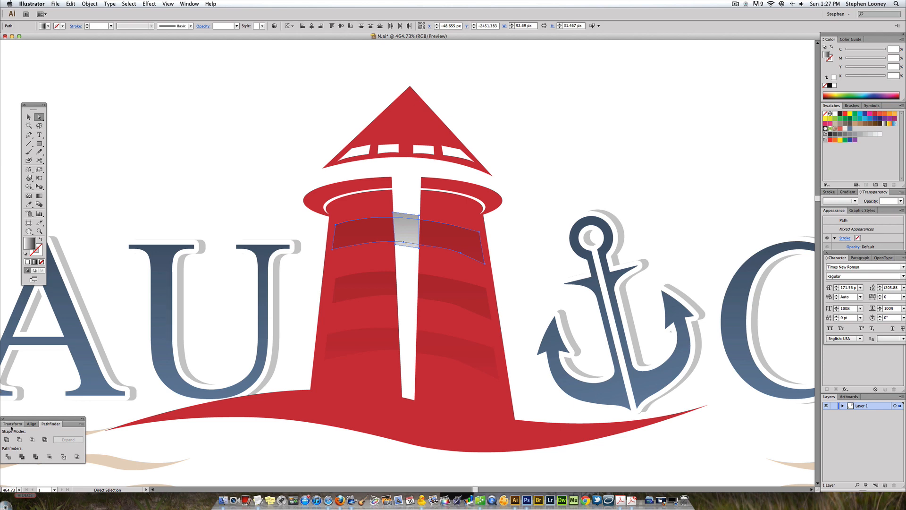
pyautogui.click(19, 439)
pyautogui.click(228, 208)
# - Compare the banded lighthouse and the overall rebuilt logo with the original logo above it
pyautogui.keyDown('alt'); pyautogui.keyDown('super'); pyautogui.click(468, 266); pyautogui.keyUp('super'); pyautogui.keyUp('alt')
pyautogui.keyDown('alt'); pyautogui.keyDown('super'); pyautogui.click(469, 266); pyautogui.keyUp('super'); pyautogui.keyUp('alt')
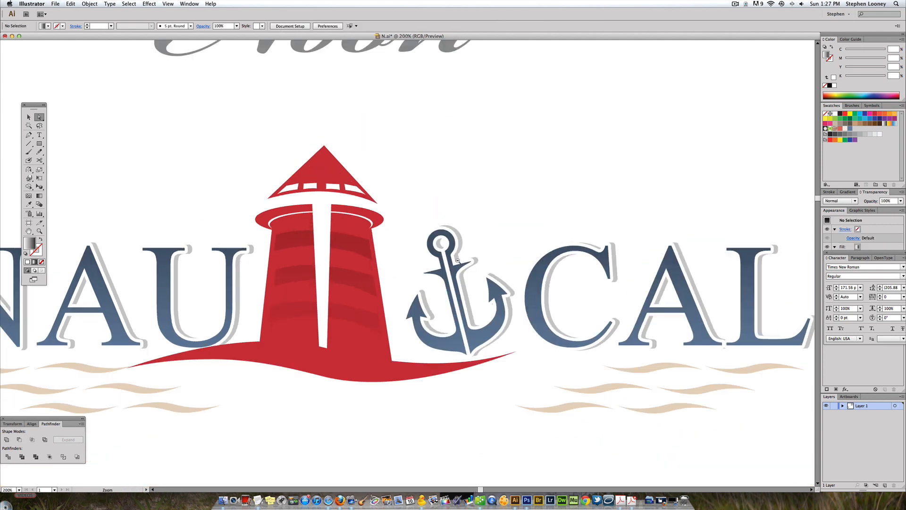
pyautogui.keyDown('alt'); pyautogui.keyDown('super'); pyautogui.click(465, 265); pyautogui.keyUp('super'); pyautogui.keyUp('alt')
pyautogui.keyDown('alt'); pyautogui.keyDown('super'); pyautogui.click(461, 264); pyautogui.keyUp('super'); pyautogui.keyUp('alt')
pyautogui.keyDown('alt'); pyautogui.keyDown('super'); pyautogui.click(369, 227); pyautogui.keyUp('super'); pyautogui.keyUp('alt')
pyautogui.moveTo(381, 227); pyautogui.dragTo(424, 228)
pyautogui.keyDown('super'); pyautogui.click(447, 295); pyautogui.keyUp('super')
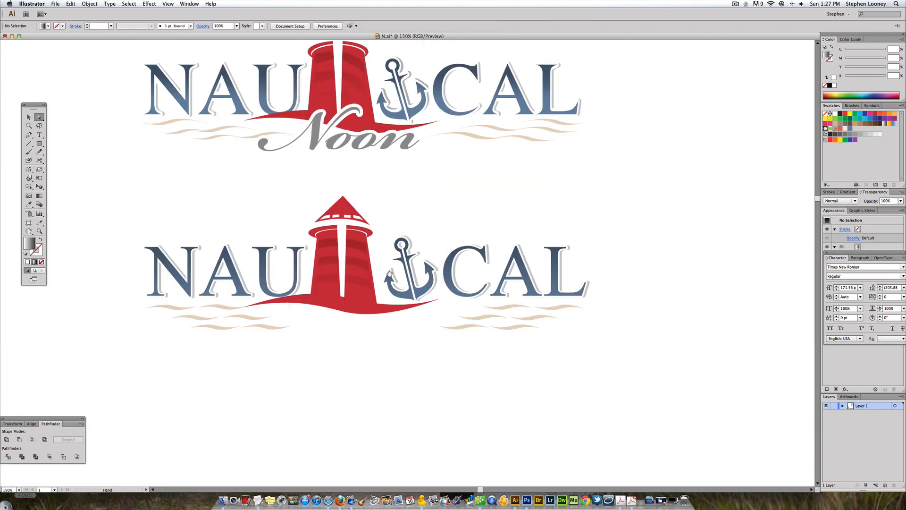
pyautogui.moveTo(386, 270); pyautogui.dragTo(391, 286)
pyautogui.keyDown('alt'); pyautogui.keyDown('super'); pyautogui.click(418, 235); pyautogui.keyUp('super'); pyautogui.keyUp('alt')
pyautogui.moveTo(425, 237); pyautogui.dragTo(429, 237)
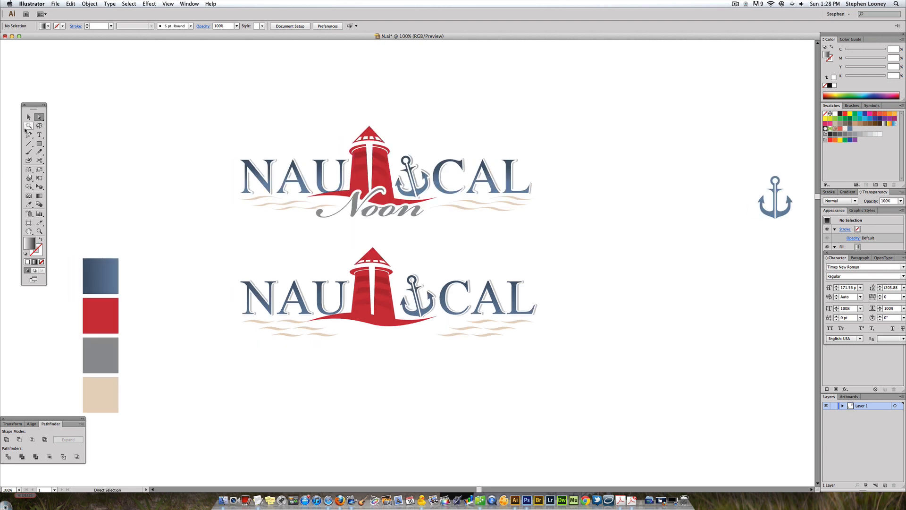
# - Add the text "Noon" as point type below the rebuilt logo
pyautogui.press('t')
pyautogui.click(336, 369)
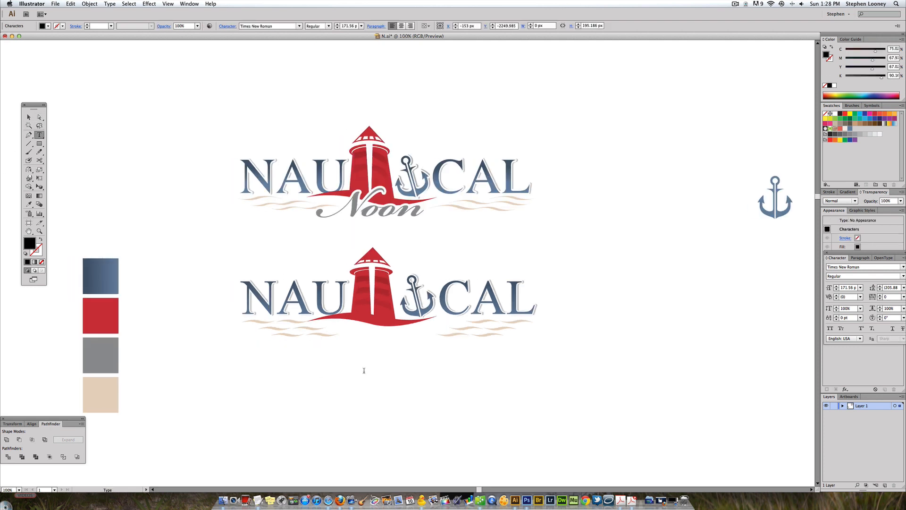
pyautogui.write('NOON')
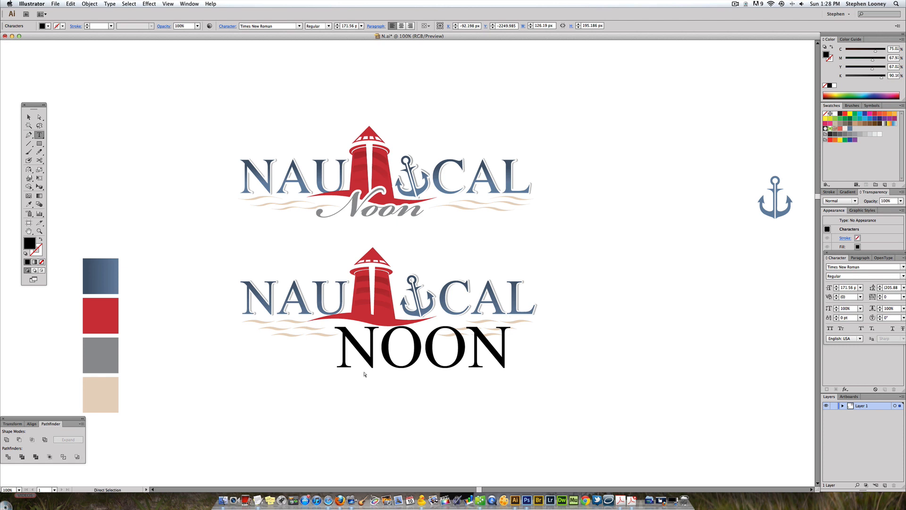
pyautogui.press('super+a')
pyautogui.write('Noon')
pyautogui.press('Escape')
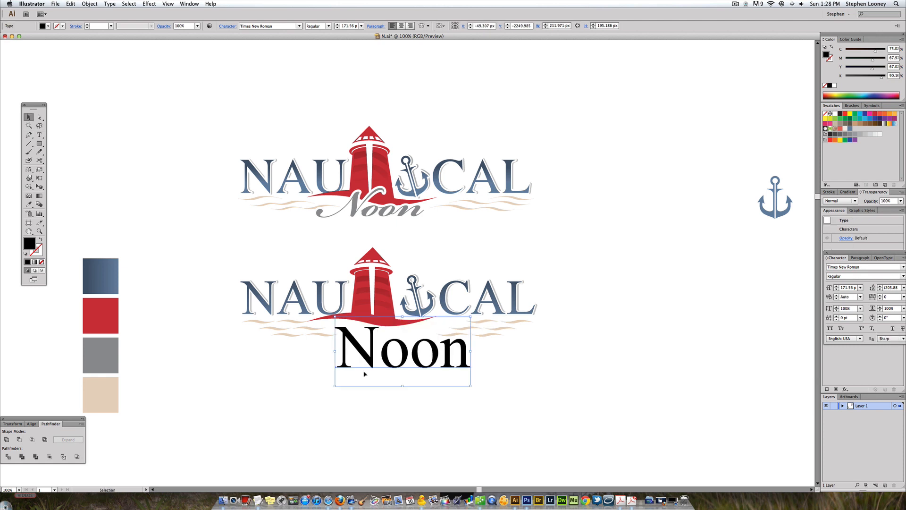
# - Set the font of the "Noon" text to Bickham Script Pro
pyautogui.scroll(1, 261, 48)
pyautogui.click(264, 26)
pyautogui.write('Naughty Nights')
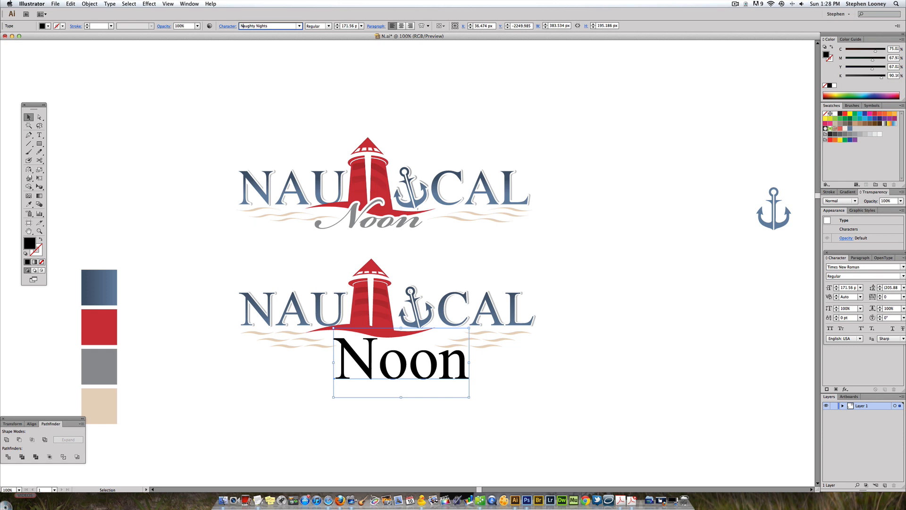
pyautogui.click(302, 27)
pyautogui.scroll(5, 278, 97)
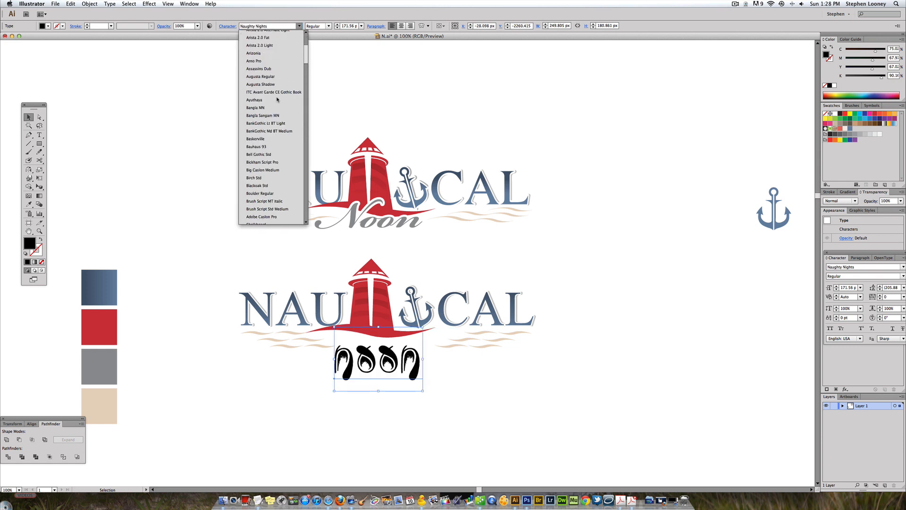
pyautogui.click(267, 162)
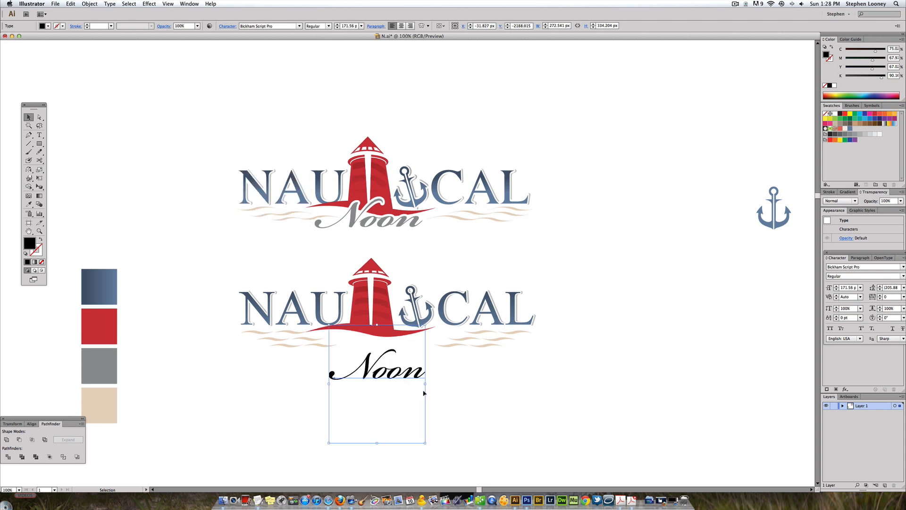
# - Position "Noon" across the red wave at the lighthouse's base and convert it to outlines
pyautogui.moveTo(405, 376)
pyautogui.mouseDown()
pyautogui.moveTo(405, 346)
pyautogui.moveTo(401, 382)
pyautogui.mouseUp()
pyautogui.press('super+equal')
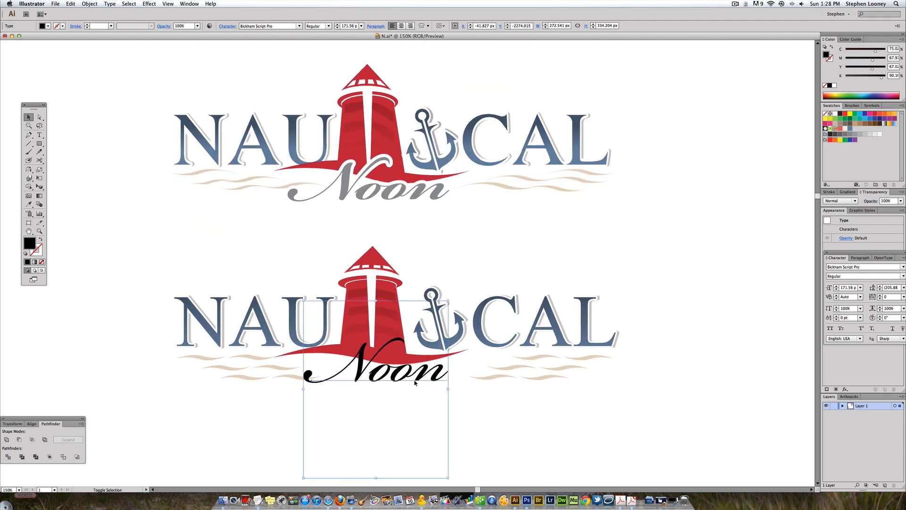
pyautogui.press('super+g')
pyautogui.press('shift+super+o')
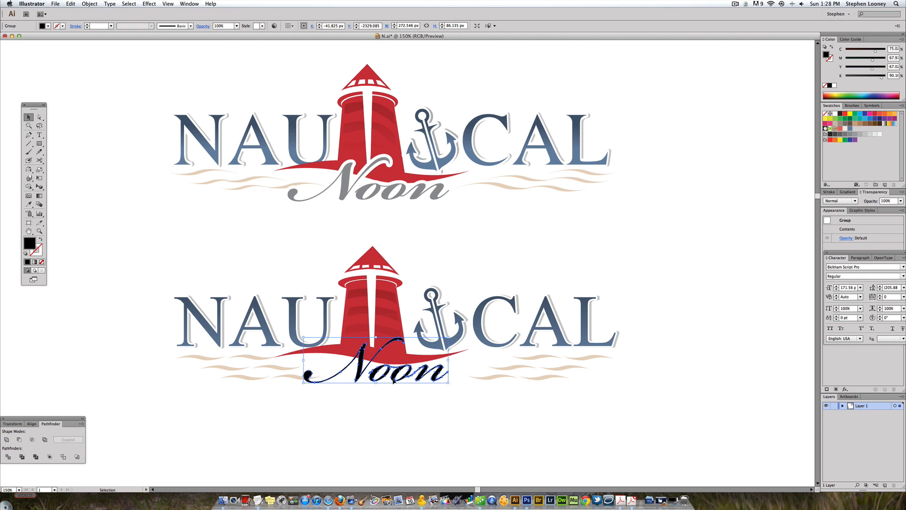
# - Fill the outlined "Noon" lettering with a dark gray swatch and give it a white 15 pt stroke around the letters
pyautogui.scroll(1, 693, 265)
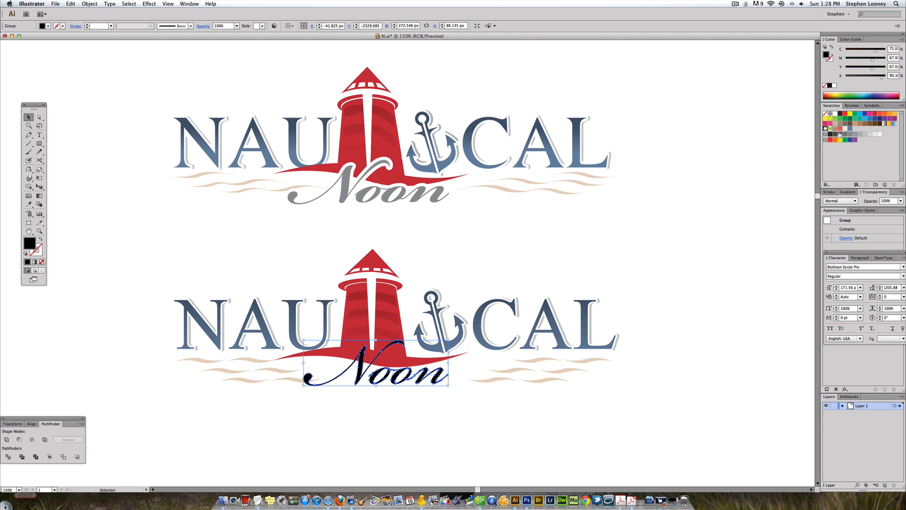
pyautogui.click(841, 134)
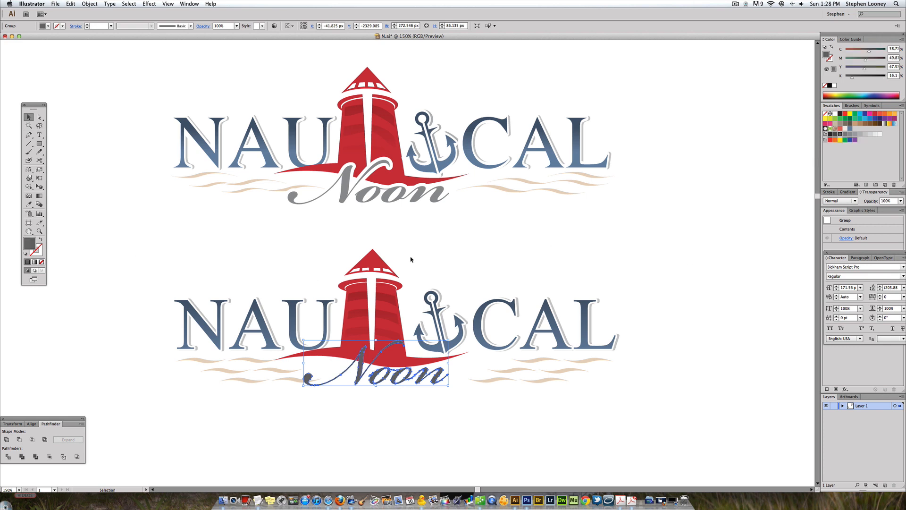
pyautogui.press('a')
pyautogui.press('v')
pyautogui.click(25, 254)
pyautogui.hotkey('shift', 'x')
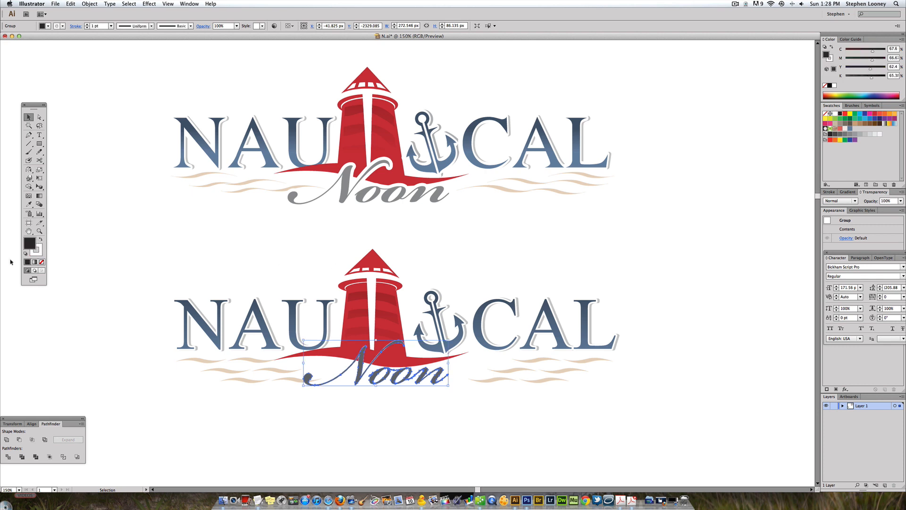
pyautogui.click(829, 192)
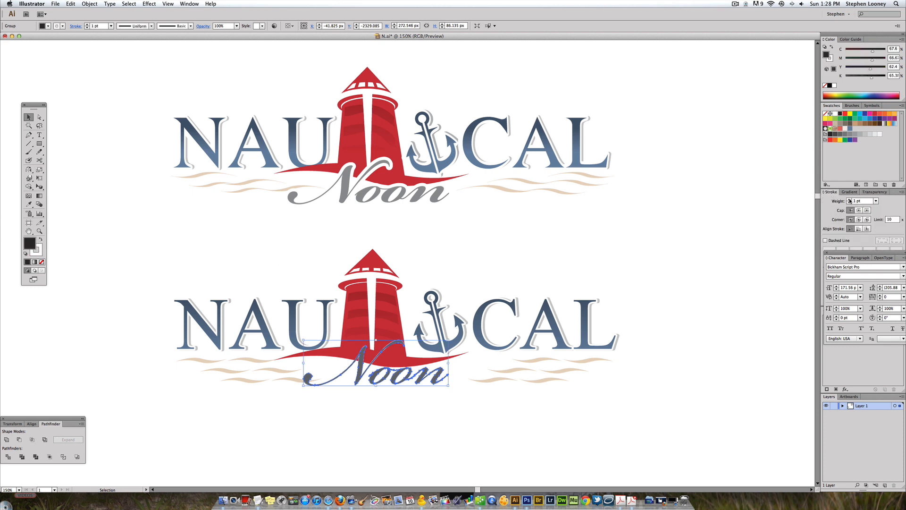
pyautogui.click(849, 199)
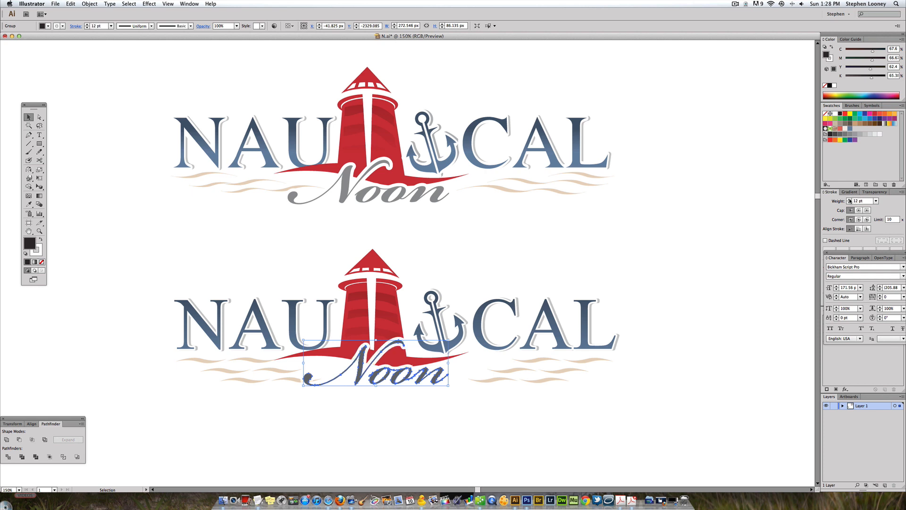
pyautogui.click(849, 200)
pyautogui.moveTo(455, 394); pyautogui.dragTo(402, 372)
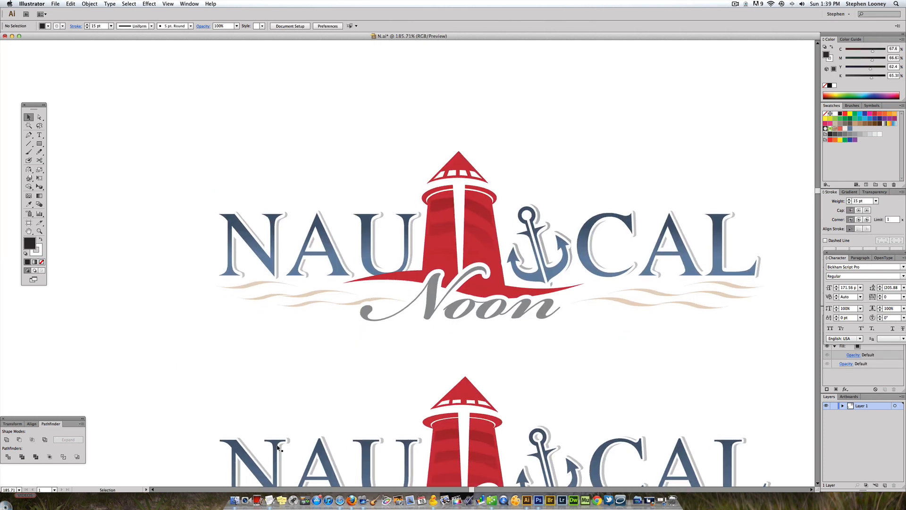
# - Compare the letter shapes by temporarily placing the rebuilt blue lettering directly above the original's lettering, and undo the move
pyautogui.click(277, 445)
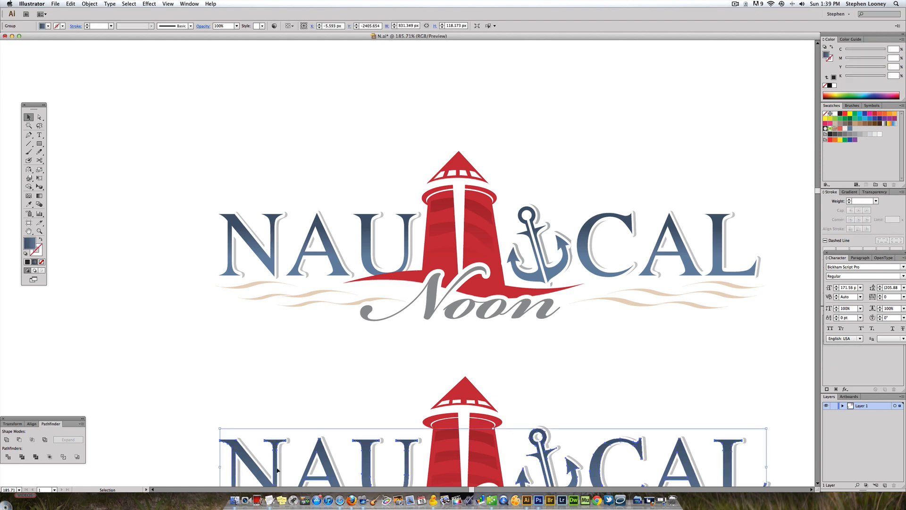
pyautogui.moveTo(277, 469); pyautogui.dragTo(304, 175)
pyautogui.click(228, 135)
pyautogui.moveTo(212, 124); pyautogui.dragTo(481, 263)
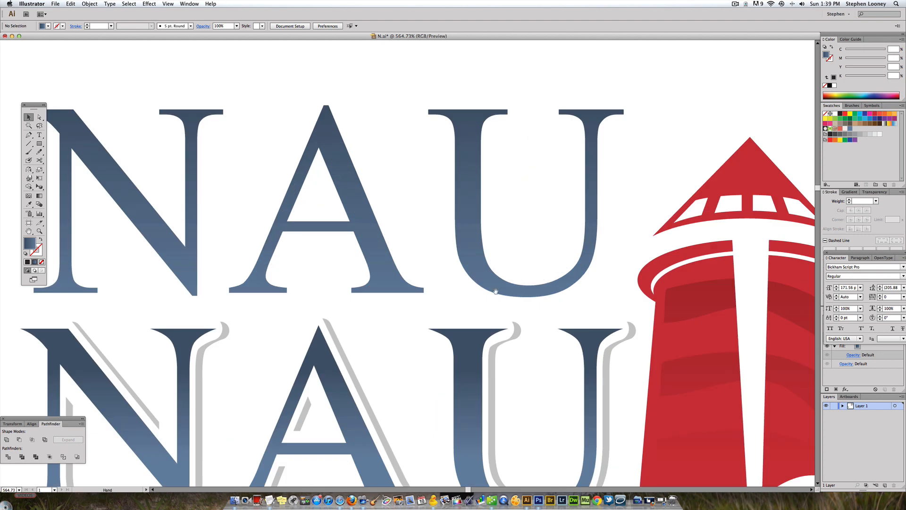
pyautogui.press('super+minus')
pyautogui.moveTo(395, 254); pyautogui.dragTo(396, 260)
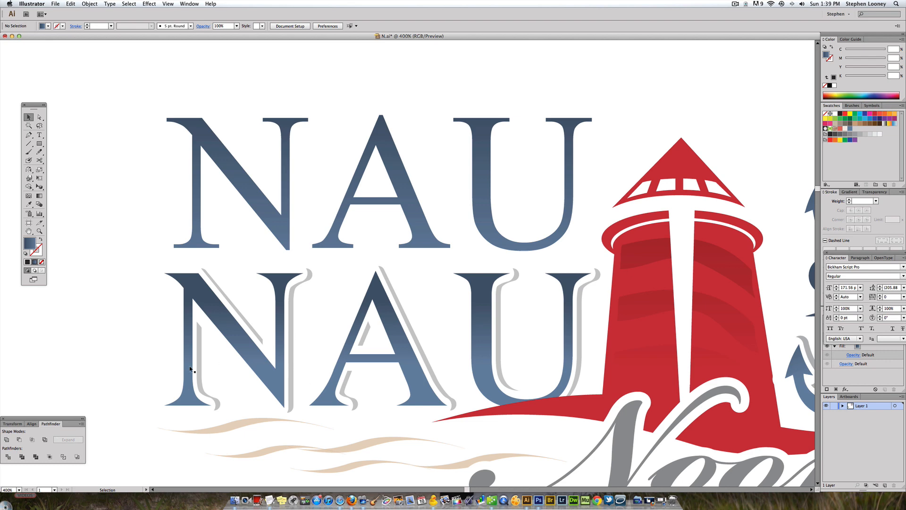
pyautogui.keyDown('alt'); pyautogui.keyDown('super'); pyautogui.click(336, 313); pyautogui.keyUp('super'); pyautogui.keyUp('alt')
pyautogui.keyDown('alt'); pyautogui.keyDown('super'); pyautogui.click(336, 313); pyautogui.keyUp('super'); pyautogui.keyUp('alt')
pyautogui.keyDown('alt'); pyautogui.keyDown('super'); pyautogui.click(337, 313); pyautogui.keyUp('super'); pyautogui.keyUp('alt')
pyautogui.moveTo(552, 288); pyautogui.dragTo(363, 258)
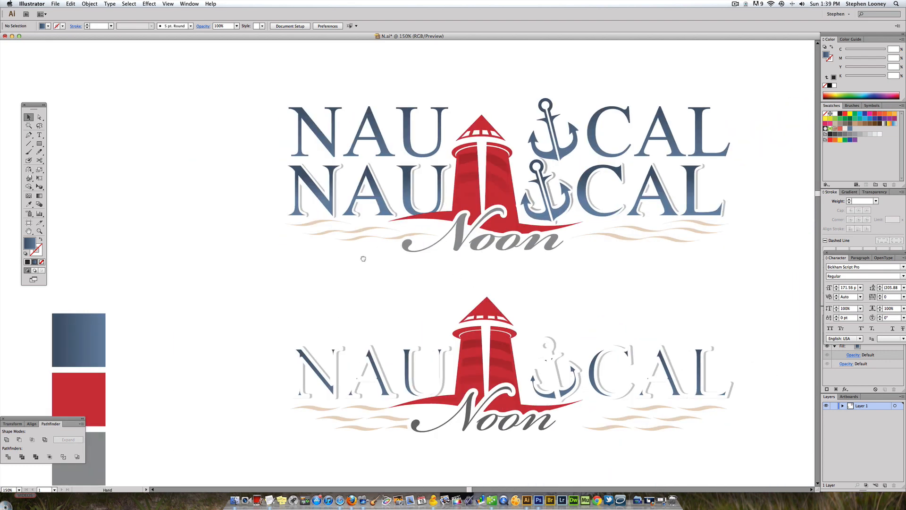
pyautogui.press('super+z')
# - Delete the extra anchor points at the ends of the N's two upper serifs so they taper to sharp points
pyautogui.click(244, 307)
pyautogui.moveTo(239, 312)
pyautogui.mouseDown()
pyautogui.moveTo(298, 375)
pyautogui.moveTo(386, 418)
pyautogui.mouseUp()
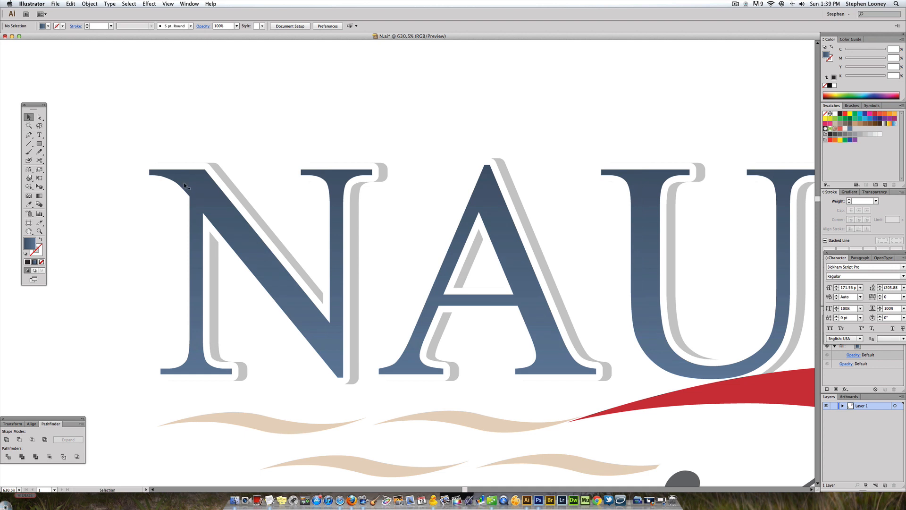
pyautogui.keyDown('alt'); pyautogui.keyDown('super'); pyautogui.click(449, 239); pyautogui.keyUp('super'); pyautogui.keyUp('alt')
pyautogui.keyDown('alt'); pyautogui.keyDown('super'); pyautogui.click(439, 243); pyautogui.keyUp('super'); pyautogui.keyUp('alt')
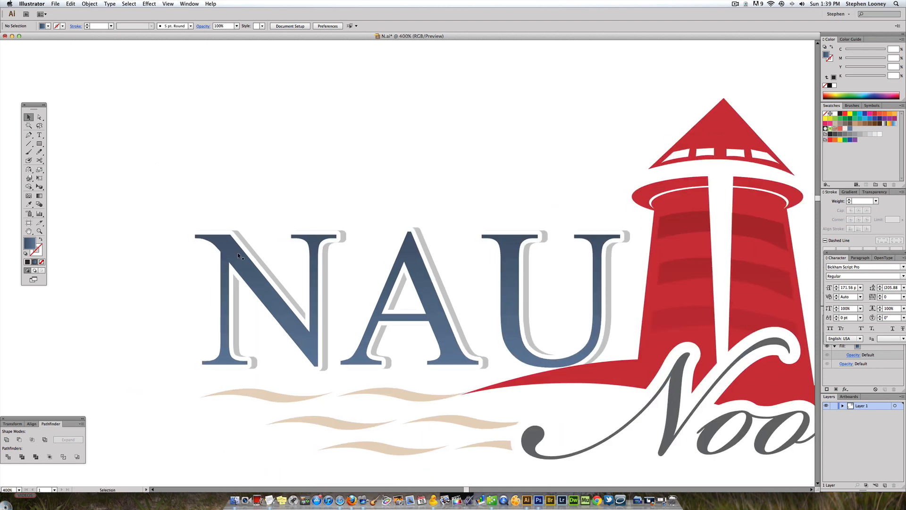
pyautogui.click(237, 253)
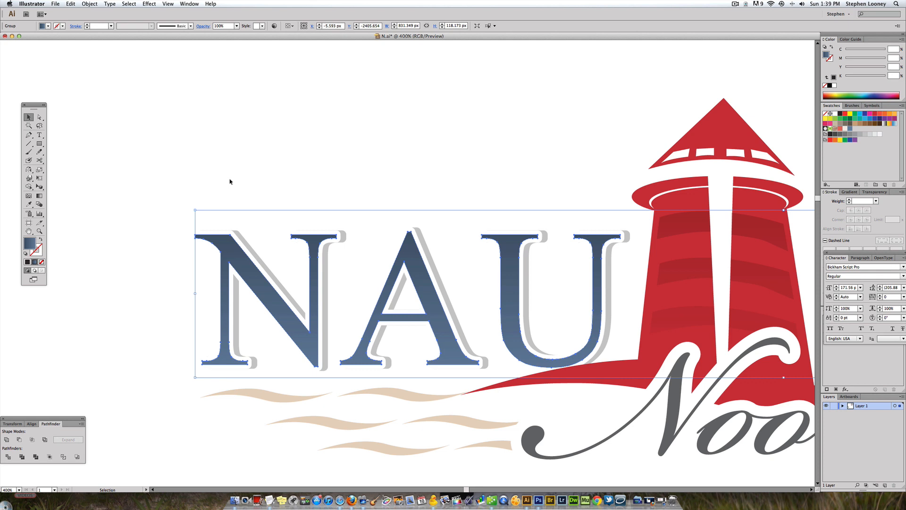
pyautogui.press('-')
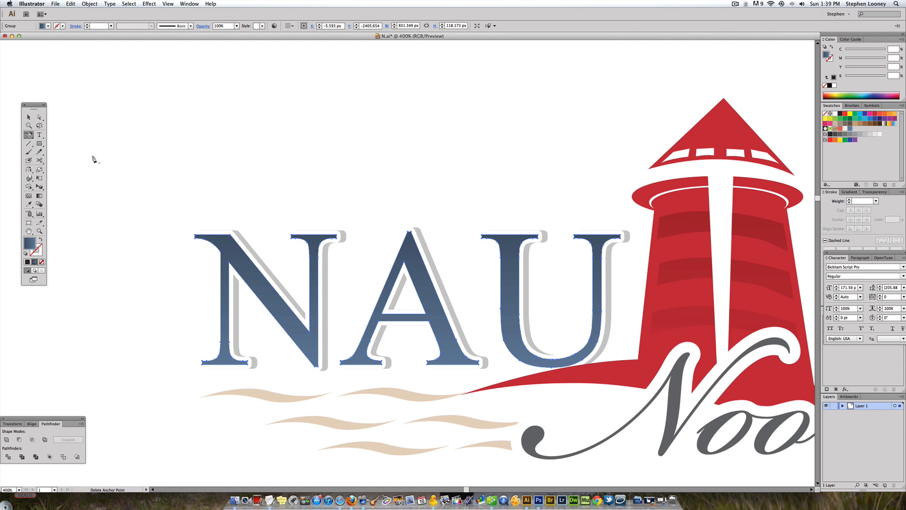
pyautogui.click(196, 240)
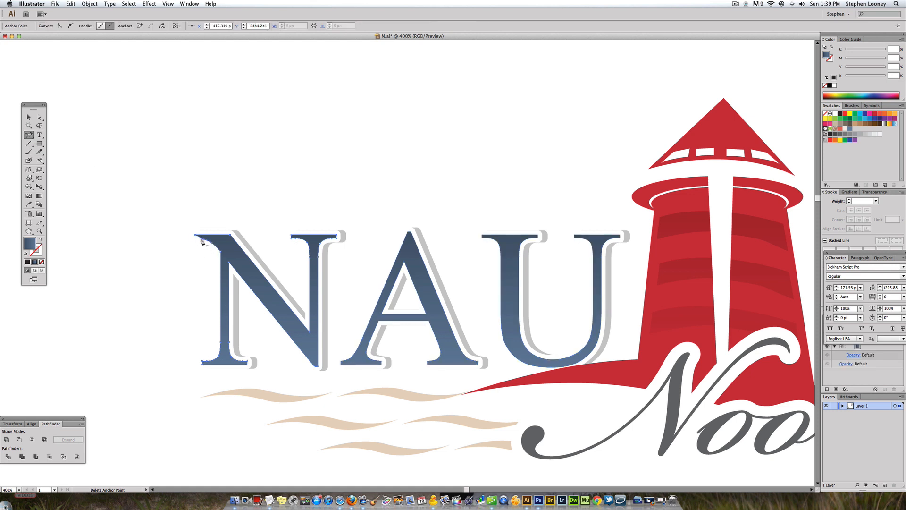
pyautogui.click(204, 242)
pyautogui.click(295, 241)
pyautogui.click(337, 241)
# - Delete the extra anchor points at the N's lower right tip and on both ends of its bottom serif
pyautogui.click(314, 369)
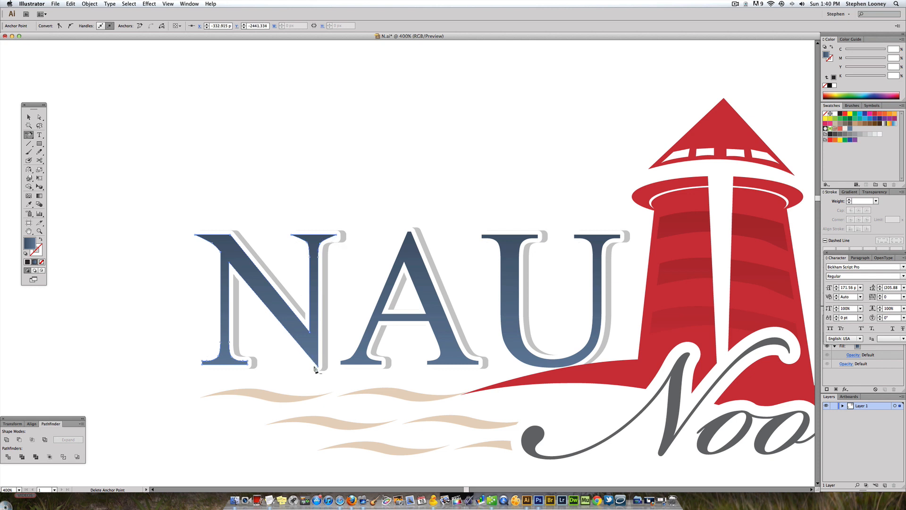
pyautogui.click(203, 363)
pyautogui.click(248, 362)
pyautogui.press('a')
pyautogui.click(194, 295)
pyautogui.moveTo(173, 215); pyautogui.dragTo(381, 347)
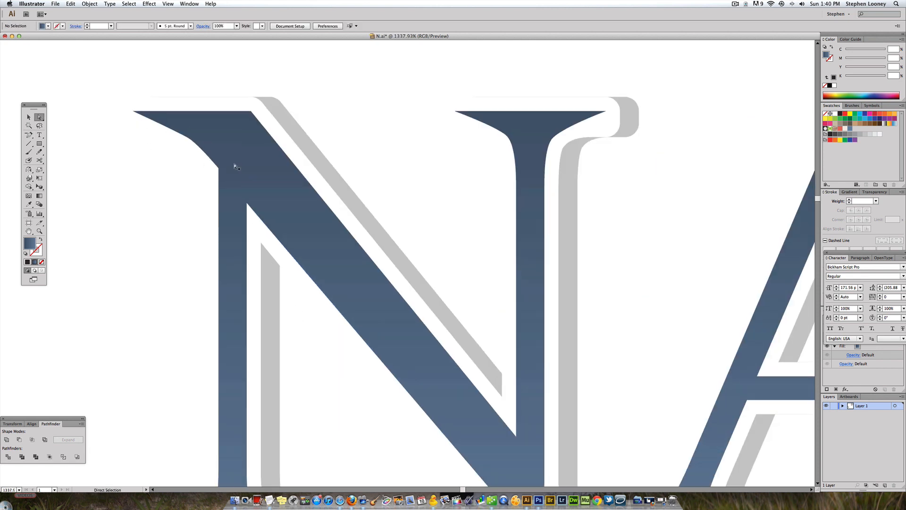
pyautogui.press('m')
pyautogui.click(190, 142)
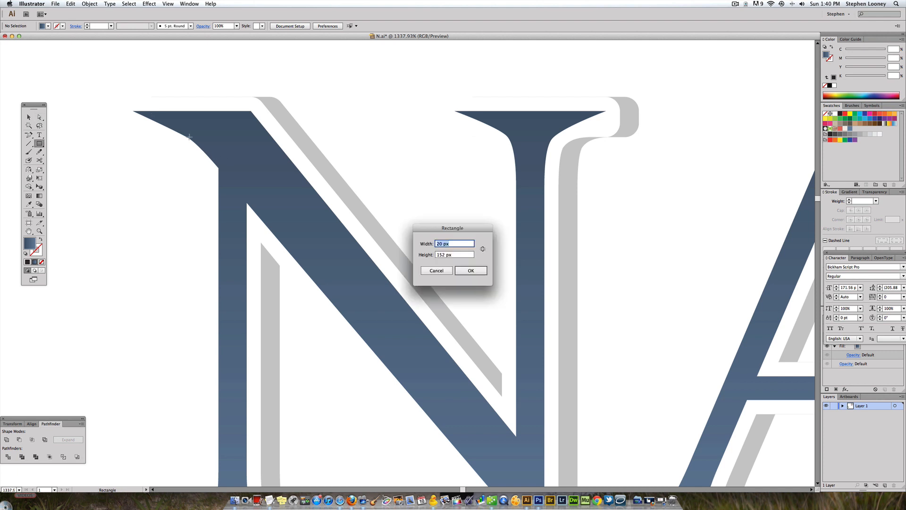
pyautogui.press('Escape')
# - Reshape the straight undersides of the N's upper serifs into smooth concave curves
pyautogui.press('a')
pyautogui.click(192, 146)
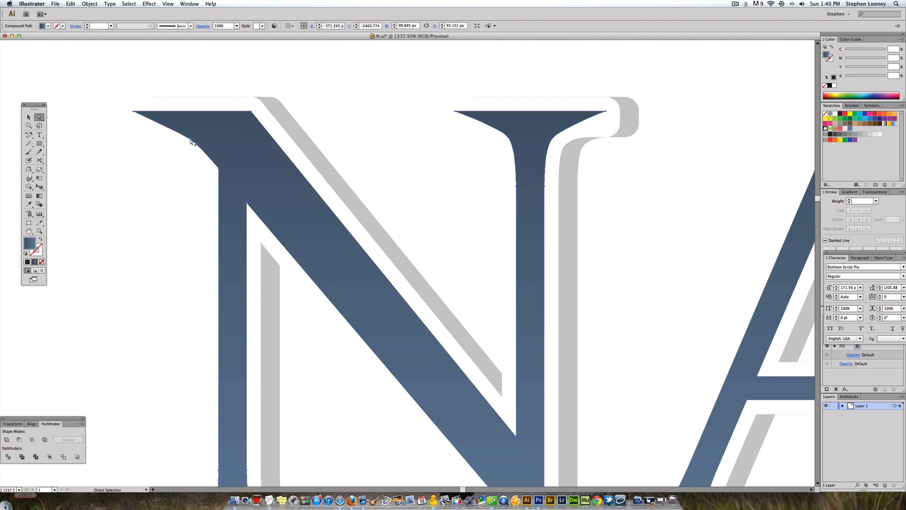
pyautogui.click(185, 137)
pyautogui.moveTo(184, 137); pyautogui.dragTo(161, 121)
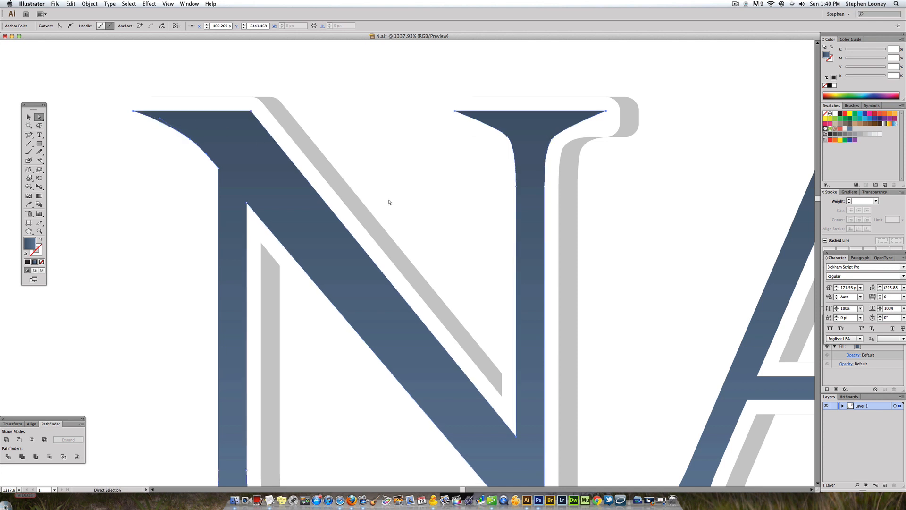
pyautogui.click(559, 131)
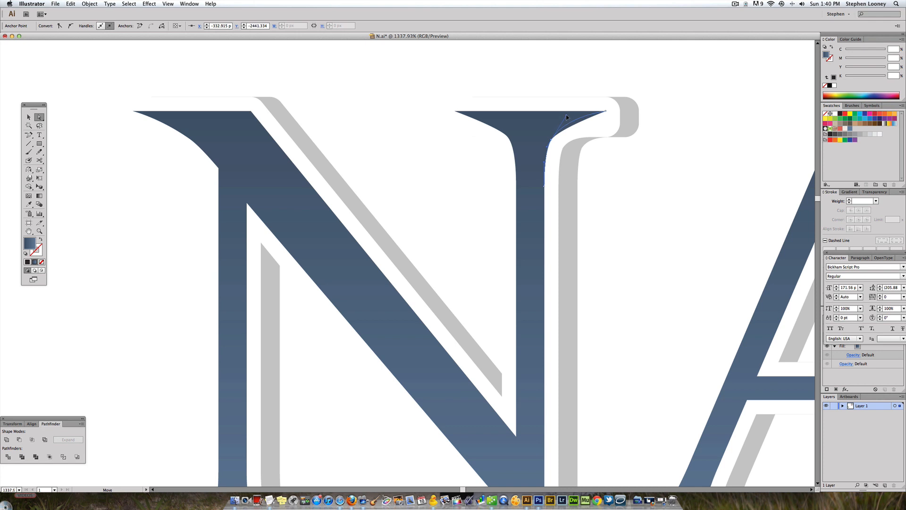
pyautogui.click(508, 131)
pyautogui.click(481, 89)
# - Examine the reshaped N beside the remaining rebuilt letters, and the pointed serifs of the letters CAL in the original logo
pyautogui.keyDown('alt'); pyautogui.keyDown('super'); pyautogui.click(403, 262); pyautogui.keyUp('super'); pyautogui.keyUp('alt')
pyautogui.keyDown('alt'); pyautogui.keyDown('super'); pyautogui.click(403, 262); pyautogui.keyUp('super'); pyautogui.keyUp('alt')
pyautogui.moveTo(383, 263); pyautogui.dragTo(372, 222)
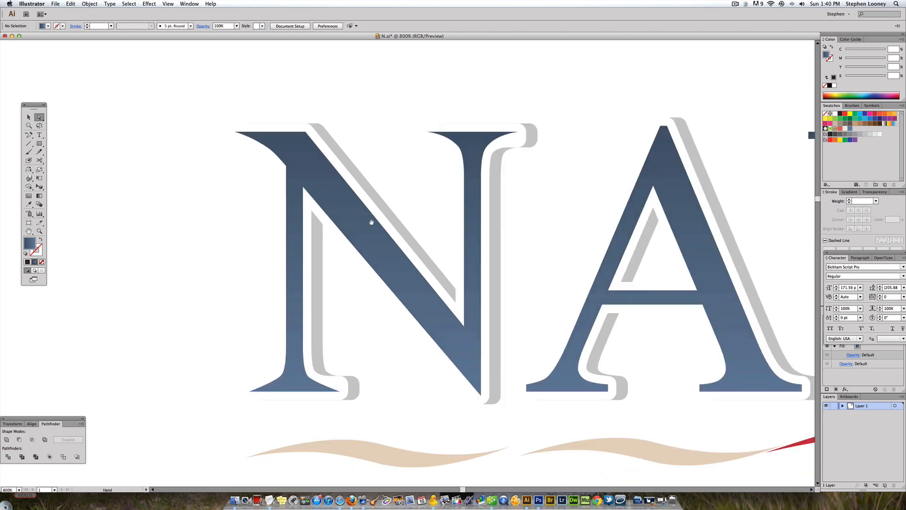
pyautogui.moveTo(542, 257); pyautogui.dragTo(522, 255)
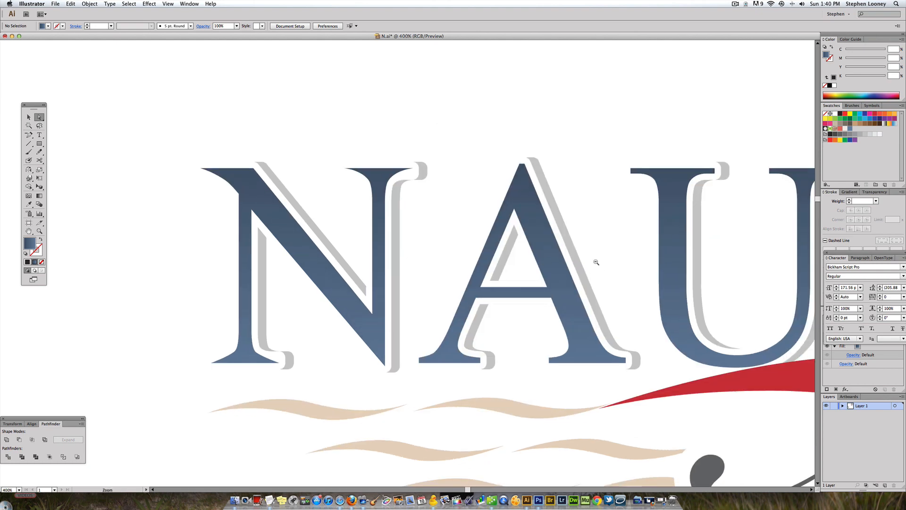
pyautogui.keyDown('alt'); pyautogui.keyDown('super'); pyautogui.click(596, 262); pyautogui.keyUp('super'); pyautogui.keyUp('alt')
pyautogui.keyDown('alt'); pyautogui.keyDown('super'); pyautogui.click(597, 262); pyautogui.keyUp('super'); pyautogui.keyUp('alt')
pyautogui.moveTo(439, 245); pyautogui.dragTo(353, 243)
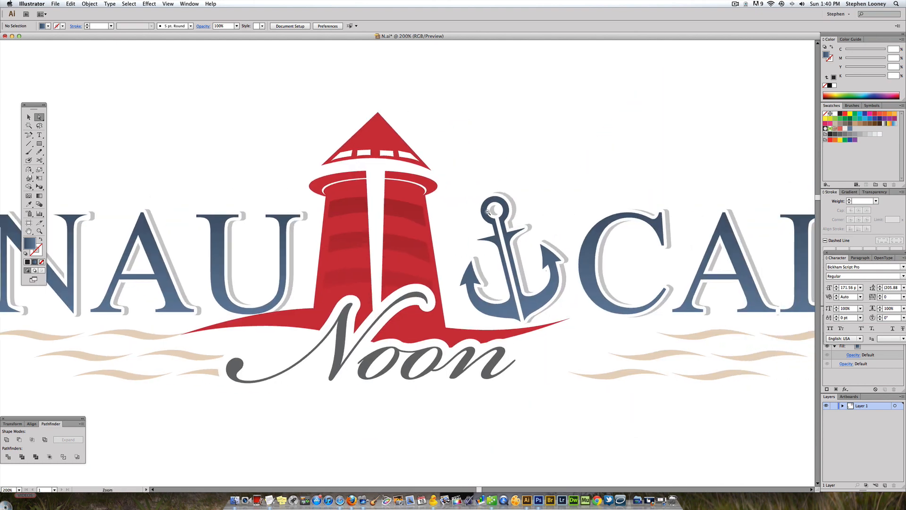
pyautogui.keyDown('alt'); pyautogui.keyDown('super'); pyautogui.click(429, 180); pyautogui.keyUp('super'); pyautogui.keyUp('alt')
pyautogui.moveTo(417, 149); pyautogui.dragTo(656, 264)
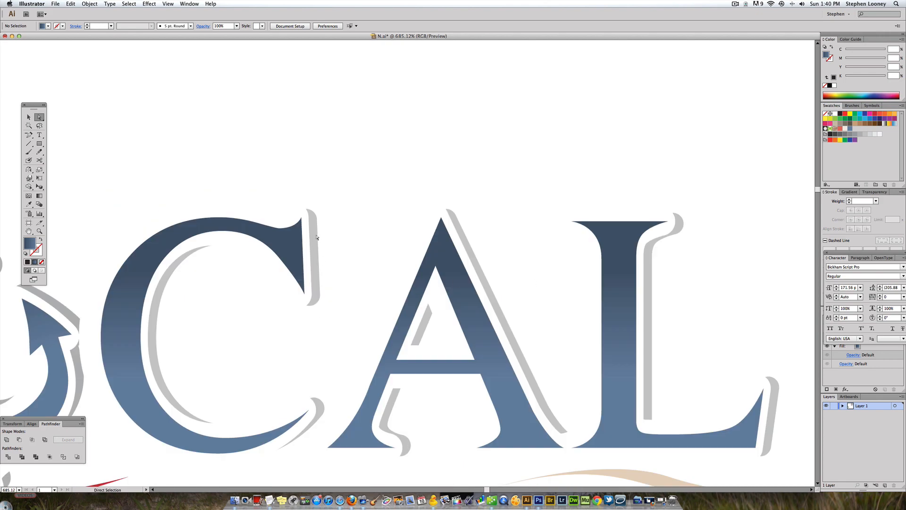
pyautogui.keyDown('alt'); pyautogui.keyDown('super'); pyautogui.click(482, 335); pyautogui.keyUp('super'); pyautogui.keyUp('alt')
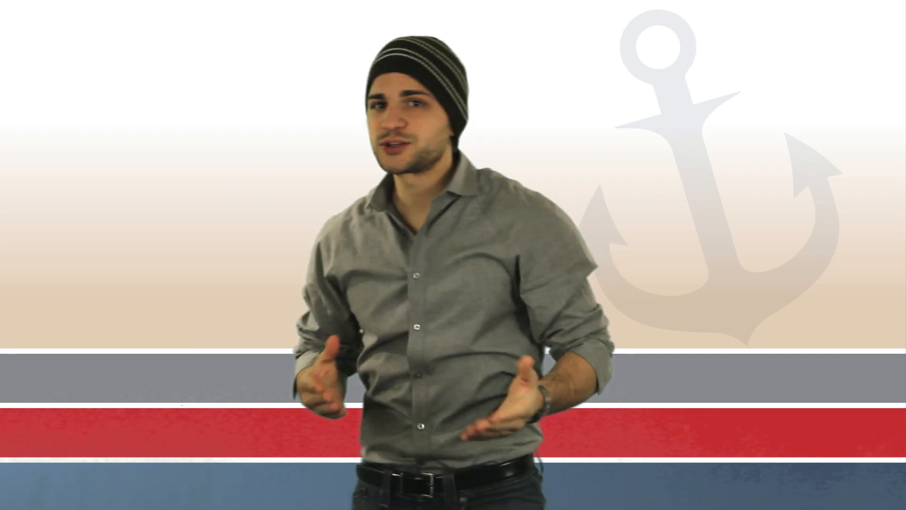